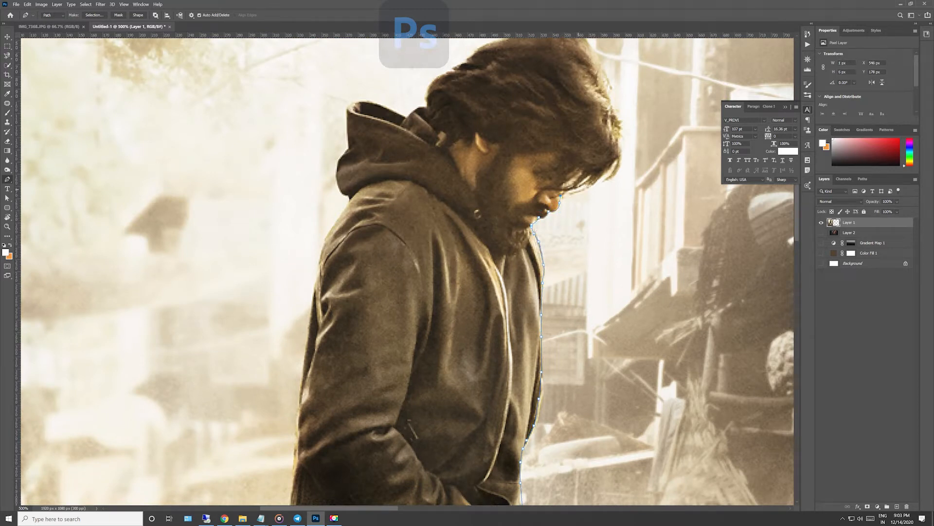
Trace the pen path around the front and top of the man's hair and along the back of his hood
{"action": "left_click", "coordinate": [613, 179]}
{"action": "left_click", "coordinate": [620, 169]}
{"action": "left_click", "coordinate": [624, 148]}
{"action": "left_click", "coordinate": [620, 134]}
{"action": "left_click", "coordinate": [620, 108]}
{"action": "left_click_drag", "start_coordinate": [620, 109], "coordinate": [636, 197]}
{"action": "left_click", "coordinate": [623, 161]}
{"action": "left_click", "coordinate": [609, 134]}
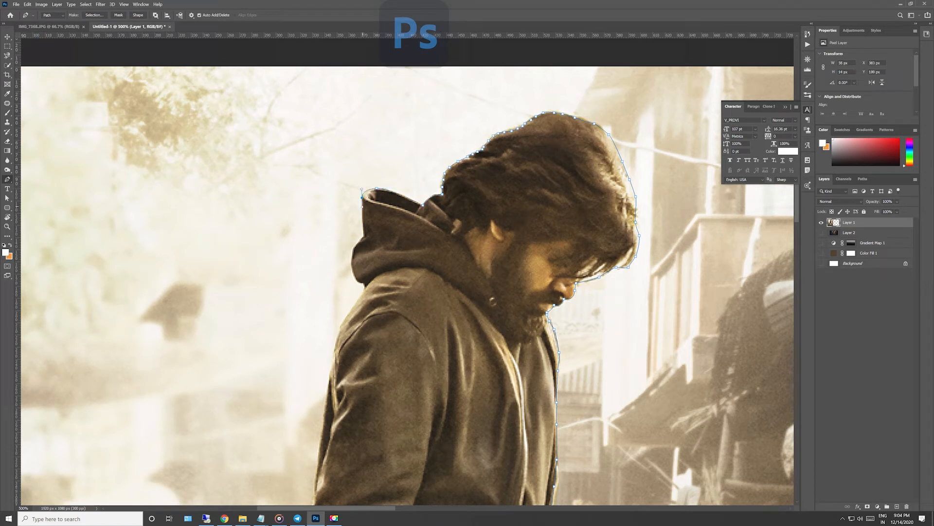
{"action": "left_click_drag", "start_coordinate": [340, 327], "coordinate": [442, 211]}
{"action": "left_click", "coordinate": [443, 210]}
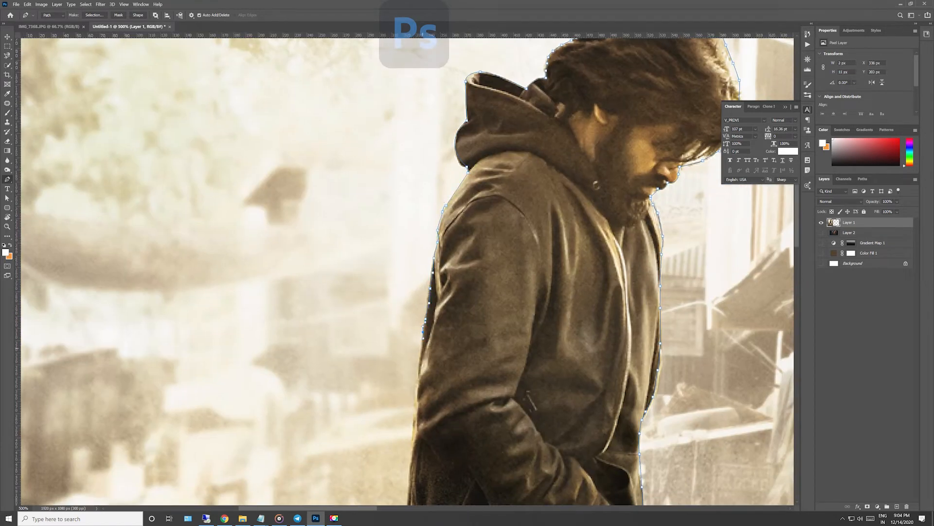
Continue the path down the back of the jacket and around the legs and boots to finish the man's outline
{"action": "left_click", "coordinate": [422, 350]}
{"action": "left_click", "coordinate": [419, 368]}
{"action": "left_click", "coordinate": [418, 379]}
{"action": "left_click_drag", "start_coordinate": [419, 378], "coordinate": [429, 141]}
{"action": "left_click", "coordinate": [427, 152]}
{"action": "left_click", "coordinate": [431, 352]}
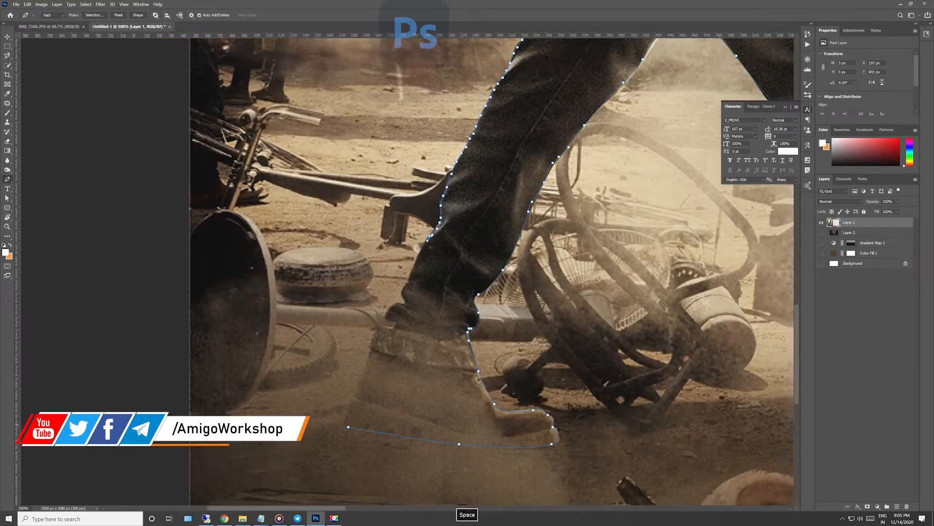
{"action": "left_click_drag", "start_coordinate": [410, 283], "coordinate": [422, 248]}
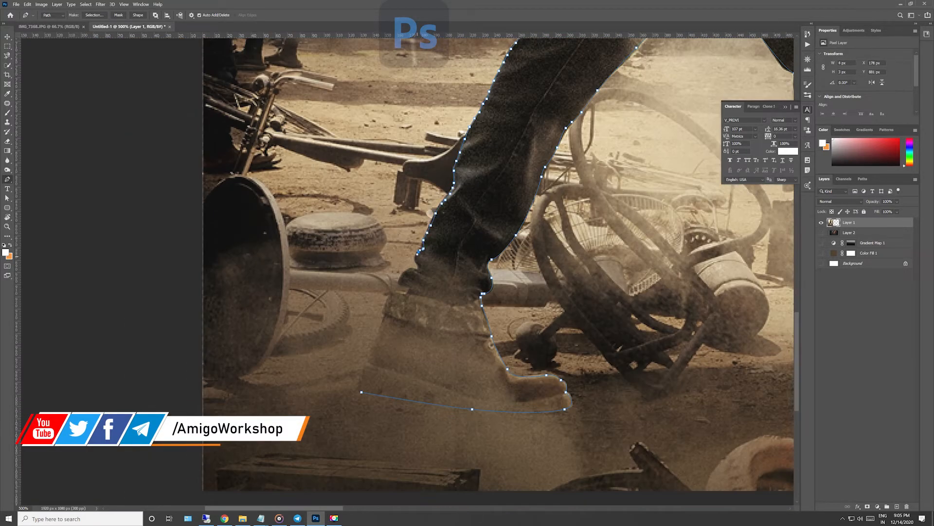
{"action": "key", "text": "ctrl+z"}
{"action": "key", "text": "ctrl+z"}
{"action": "key", "text": "ctrl+z"}
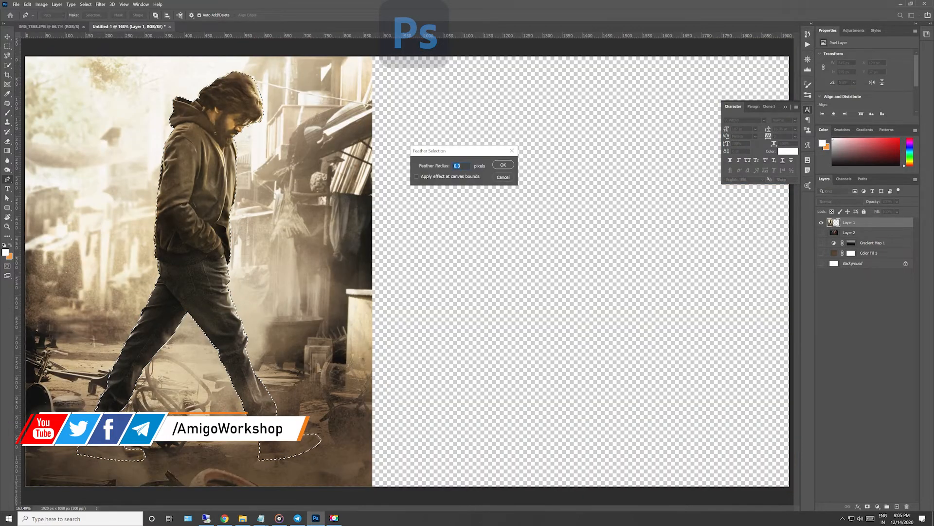
Erase the light background fringe around the man's forehead hair on the cut-out layer with the Background Eraser
{"action": "key", "text": "ctrl+space"}
{"action": "left_click", "coordinate": [241, 104], "text": "ctrl"}
{"action": "right_click", "coordinate": [7, 142]}
{"action": "left_click", "coordinate": [43, 147]}
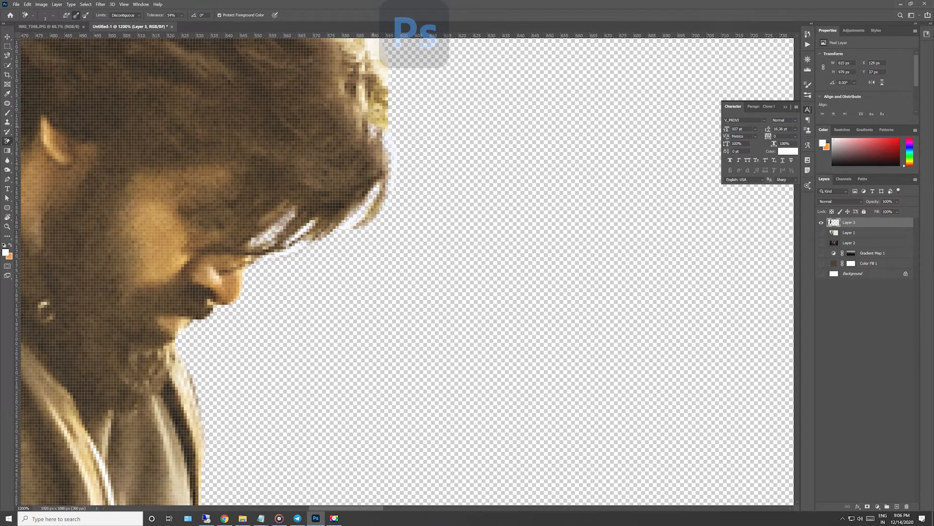
{"action": "left_click_drag", "start_coordinate": [392, 187], "coordinate": [418, 328]}
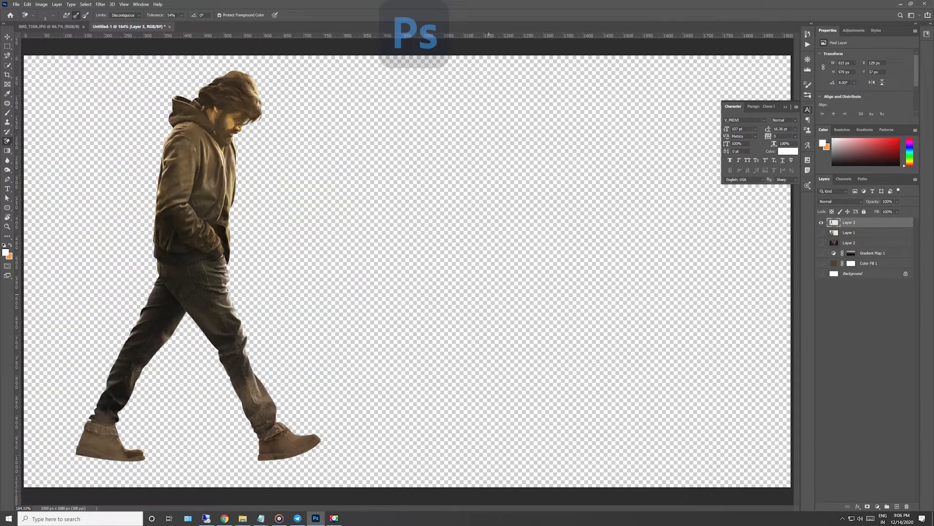
Try placing the cut-out man over the dark corridor background by shifting him sideways
{"action": "left_click", "coordinate": [821, 242]}
{"action": "key", "text": "ctrl+1"}
{"action": "key", "text": "v"}
{"action": "left_click_drag", "start_coordinate": [277, 257], "coordinate": [321, 261]}
{"action": "key", "text": "ctrl+z"}
{"action": "key", "text": "ctrl+z"}
{"action": "key", "text": "ctrl+z"}
{"action": "key", "text": "ctrl+z"}
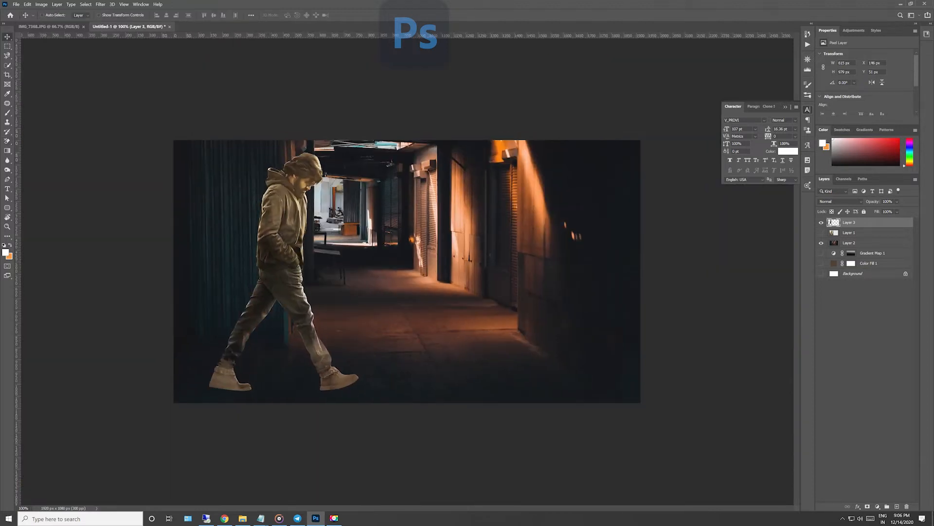
{"action": "key", "text": "ctrl+shift+z"}
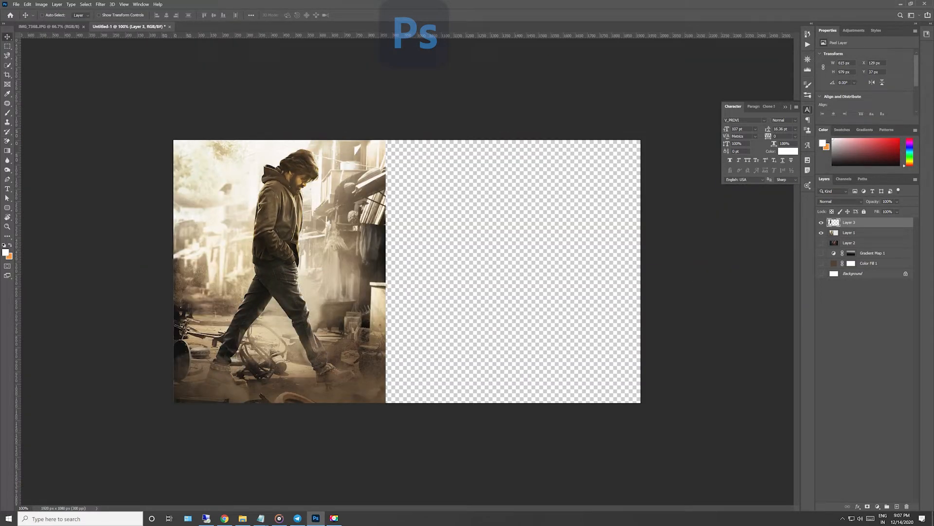
{"action": "key", "text": "ctrl+shift+z"}
Add a Hue/Saturation adjustment clipped to the corridor layer, lowering its saturation and slightly raising its lightness
{"action": "key", "text": "ctrl+l"}
{"action": "key", "text": "Return"}
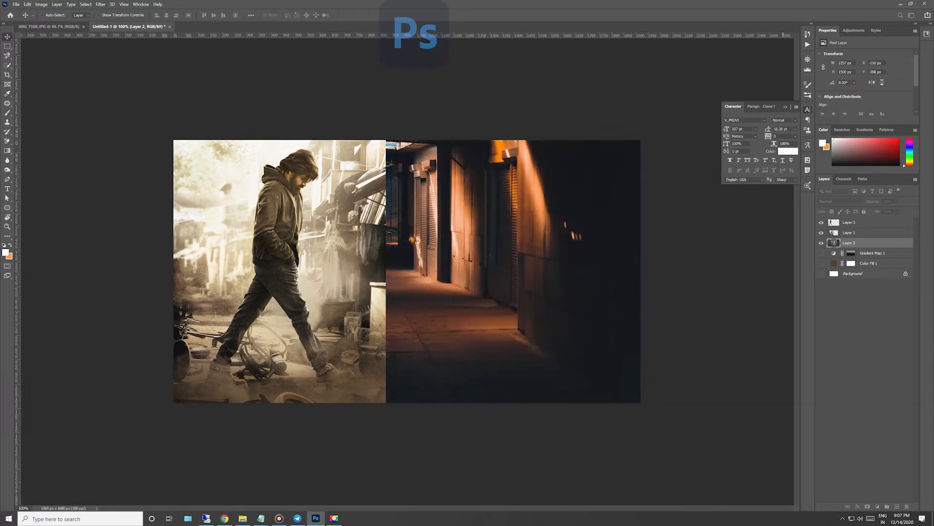
{"action": "left_click", "coordinate": [878, 506]}
{"action": "left_click", "coordinate": [895, 435]}
{"action": "left_click", "coordinate": [864, 120]}
{"action": "left_click_drag", "start_coordinate": [864, 111], "coordinate": [869, 112]}
{"action": "left_click_drag", "start_coordinate": [864, 97], "coordinate": [848, 97]}
{"action": "mouse_move", "coordinate": [864, 83]}
{"action": "left_mouse_down"}
{"action": "mouse_move", "coordinate": [845, 84]}
{"action": "mouse_move", "coordinate": [864, 83]}
{"action": "left_mouse_up"}
Apply the Camera Raw filter to the corridor layer with lower vibrance and saturation and the B&W Sepia Tone preset
{"action": "left_click", "coordinate": [876, 254]}
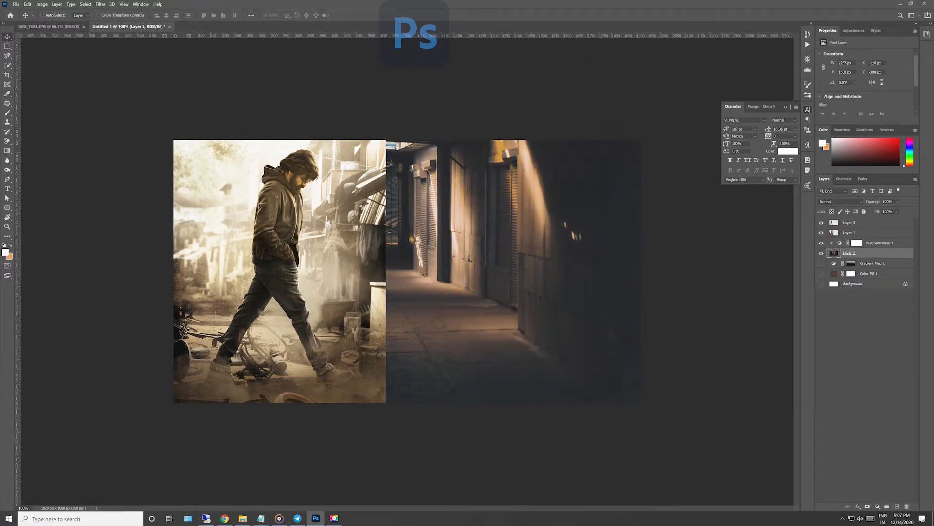
{"action": "key", "text": "ctrl+shift+a"}
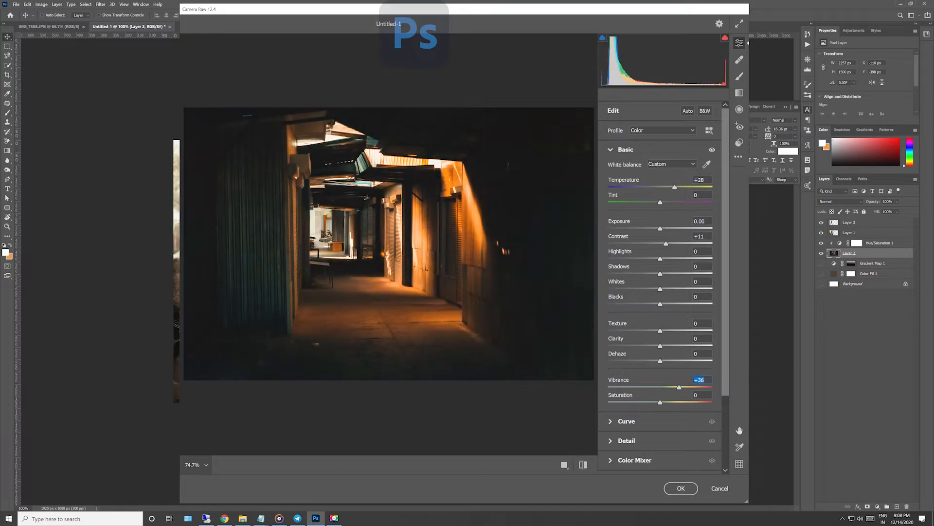
{"action": "left_click_drag", "start_coordinate": [680, 388], "coordinate": [628, 388]}
{"action": "mouse_move", "coordinate": [660, 402]}
{"action": "left_mouse_down"}
{"action": "mouse_move", "coordinate": [685, 402]}
{"action": "mouse_move", "coordinate": [655, 403]}
{"action": "left_mouse_up"}
{"action": "left_click", "coordinate": [739, 142]}
{"action": "scroll", "coordinate": [660, 287], "scroll_direction": "down", "scroll_amount": 1}
{"action": "left_click", "coordinate": [605, 307]}
{"action": "left_click", "coordinate": [639, 276]}
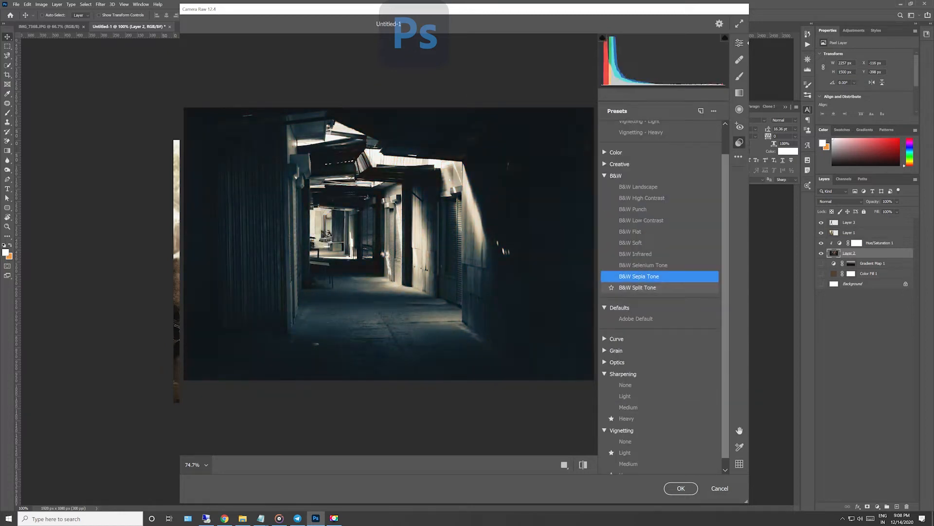
{"action": "left_click", "coordinate": [681, 488]}
Set Layer 1's blend mode to Luminosity and fade its edge into the corridor with a gradient on a new layer mask
{"action": "left_click", "coordinate": [873, 233]}
{"action": "left_click", "coordinate": [840, 201]}
{"action": "left_click", "coordinate": [841, 382]}
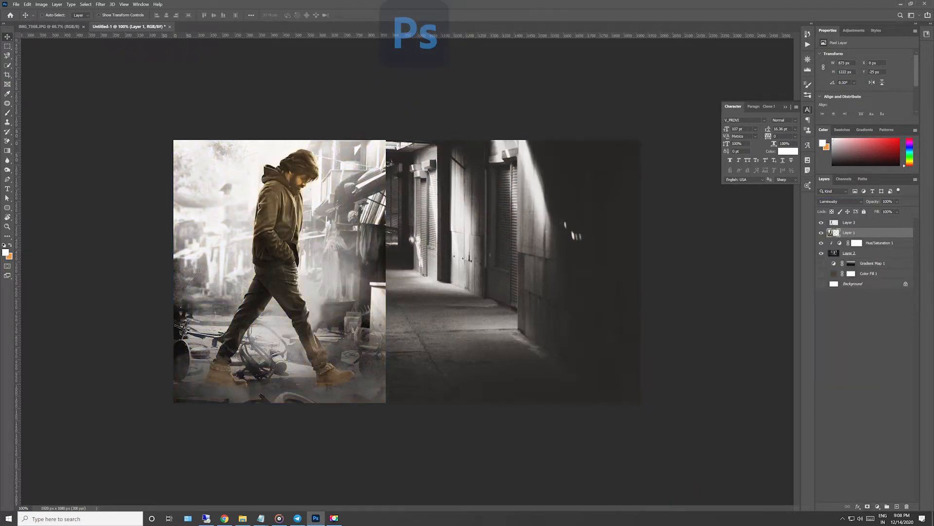
{"action": "left_click", "coordinate": [868, 506]}
{"action": "key", "text": "g"}
{"action": "left_click_drag", "start_coordinate": [387, 311], "coordinate": [339, 312]}
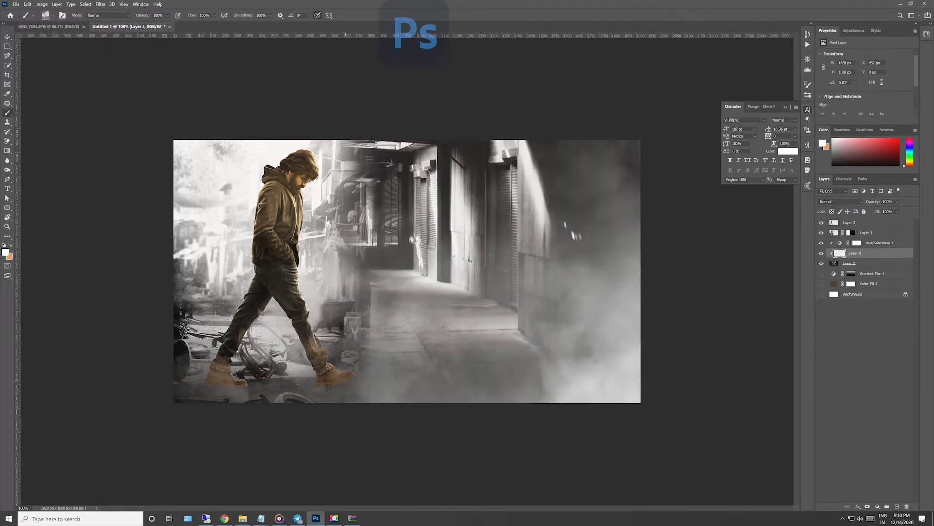
Prepare Layer 1's mask for painting in black with an 800 px brush angled at 115°
{"action": "left_click", "coordinate": [866, 233]}
{"action": "left_click", "coordinate": [852, 233]}
{"action": "key", "text": "d"}
{"action": "key", "text": "x"}
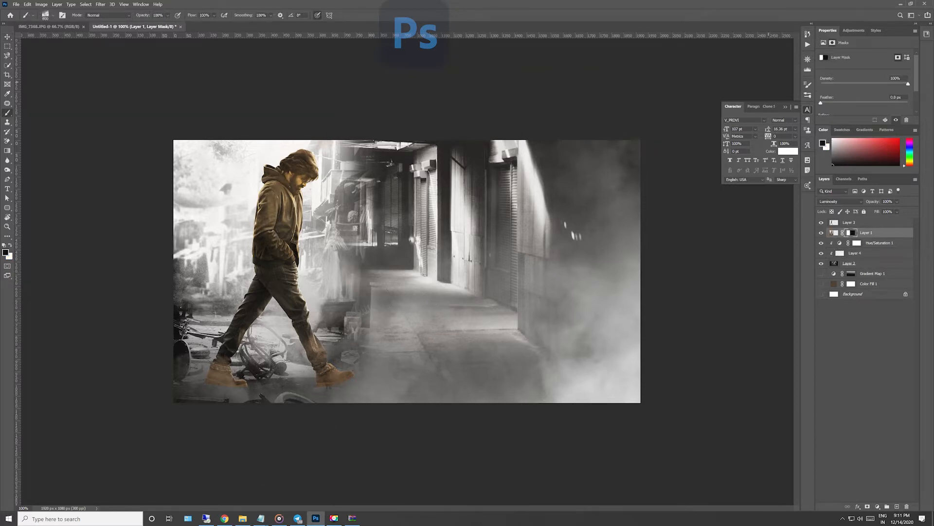
{"action": "key", "text": "F5"}
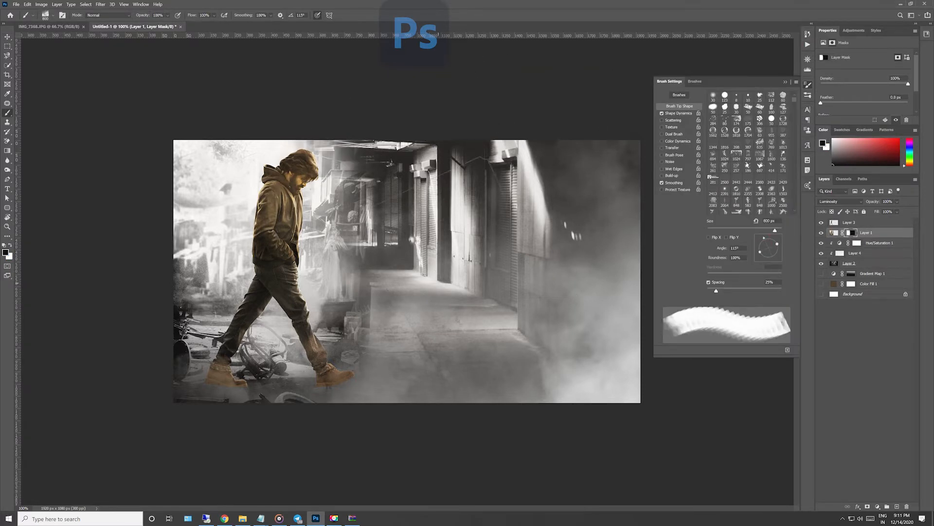
Compare the composite with Layer 1 and Layer 4 hidden and shown
{"action": "key", "text": "v"}
{"action": "key", "text": "ctrl+2"}
{"action": "left_click", "coordinate": [822, 232]}
{"action": "left_click", "coordinate": [822, 233]}
{"action": "left_click", "coordinate": [822, 253]}
{"action": "left_click", "coordinate": [822, 253]}
Create a new layer above Layer 4, sample a brown foreground color from the image, and choose a brush preset
{"action": "left_click", "coordinate": [866, 253]}
{"action": "left_click", "coordinate": [897, 507]}
{"action": "left_click", "coordinate": [7, 113]}
{"action": "left_click", "coordinate": [5, 253]}
{"action": "left_click", "coordinate": [220, 365]}
{"action": "key", "text": "Return"}
{"action": "left_click", "coordinate": [45, 15]}
{"action": "double_click", "coordinate": [71, 209]}
Try painting with a smaller brush on the ground around the man's boots and undo the strokes
{"action": "key", "text": "bracketleft"}
{"action": "key", "text": "bracketleft"}
{"action": "key", "text": "bracketleft"}
{"action": "key", "text": "bracketleft"}
{"action": "key", "text": "bracketleft"}
{"action": "key", "text": "bracketleft"}
{"action": "key", "text": "bracketleft"}
{"action": "key", "text": "bracketleft"}
{"action": "key", "text": "bracketleft"}
{"action": "key", "text": "bracketleft"}
{"action": "key", "text": "bracketleft"}
{"action": "key", "text": "bracketleft"}
{"action": "key", "text": "bracketleft"}
{"action": "key", "text": "bracketleft"}
{"action": "left_click", "coordinate": [287, 391]}
{"action": "left_click", "coordinate": [636, 432]}
{"action": "key", "text": "ctrl+z"}
{"action": "key", "text": "ctrl+z"}
{"action": "key", "text": "ctrl+z"}
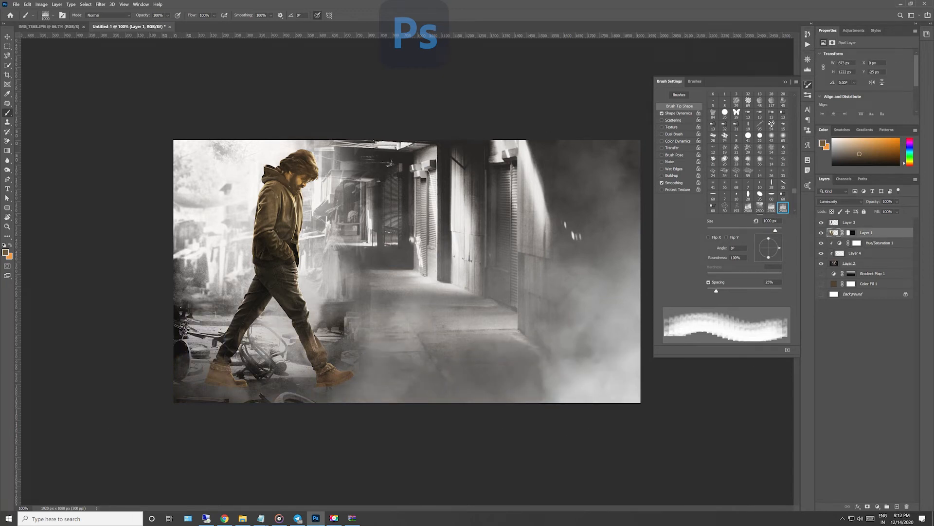
Apply Levels to the cut-out man on Layer 3 with input values 14, 0.87 and 236
{"action": "left_click", "coordinate": [8, 37]}
{"action": "left_click", "coordinate": [849, 223]}
{"action": "key", "text": "ctrl+l"}
{"action": "left_click_drag", "start_coordinate": [640, 260], "coordinate": [645, 260]}
{"action": "left_click_drag", "start_coordinate": [686, 260], "coordinate": [685, 261]}
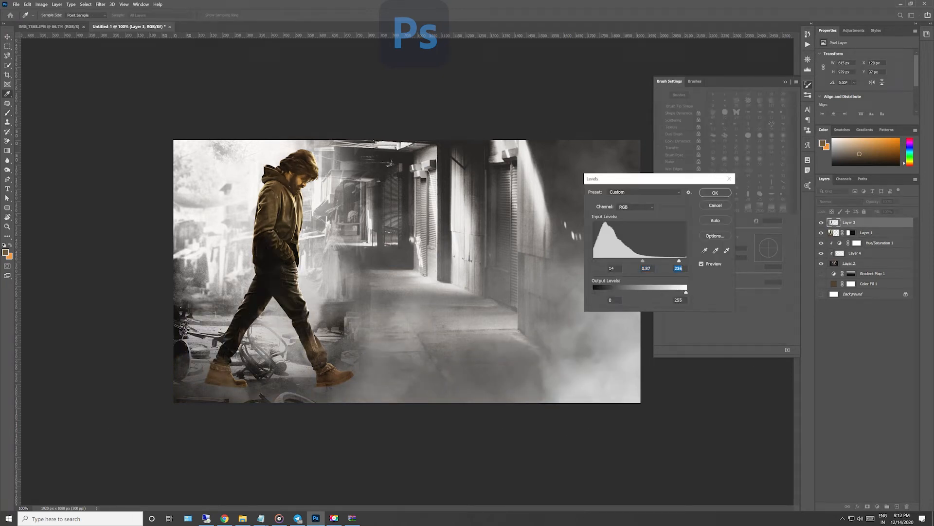
{"action": "left_click", "coordinate": [715, 193]}
{"action": "left_click", "coordinate": [821, 263]}
{"action": "left_click", "coordinate": [822, 264]}
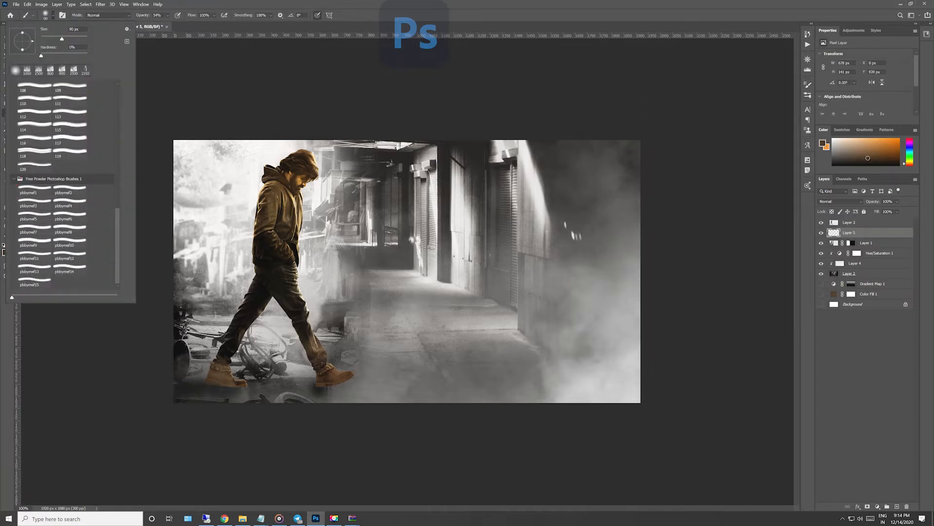
Set the foreground color to white and try fog strokes over the ground on Layer 5, undoing the unwanted ones
{"action": "key", "text": "Return"}
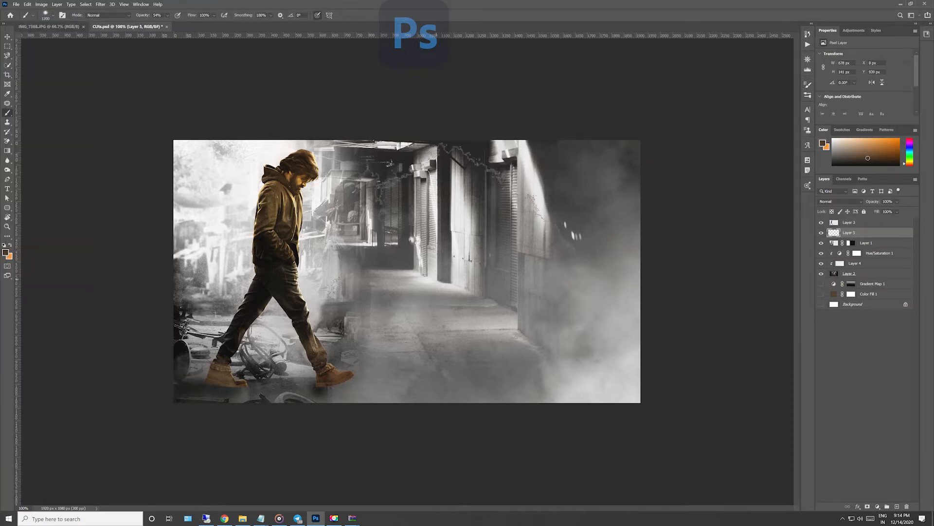
{"action": "key", "text": "ctrl+z"}
{"action": "left_click", "coordinate": [5, 252]}
{"action": "left_click", "coordinate": [595, 100]}
{"action": "left_click", "coordinate": [764, 100]}
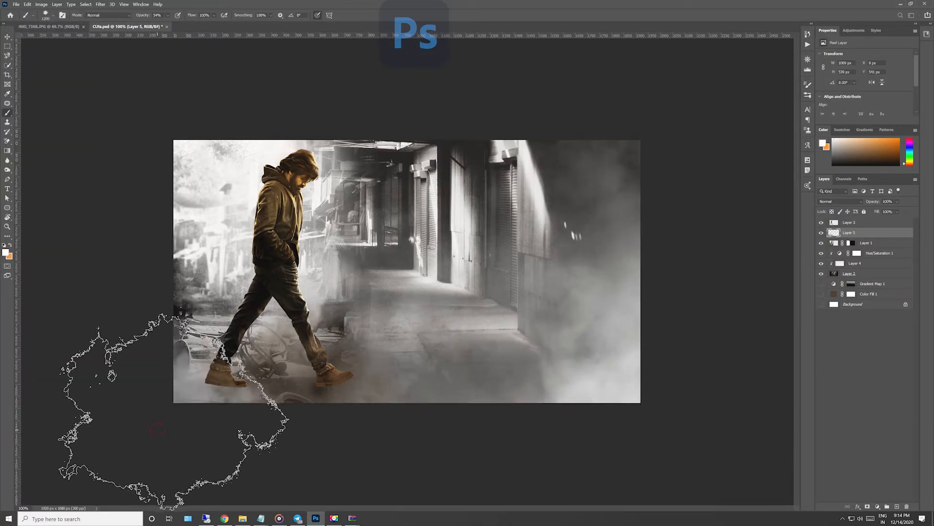
{"action": "key", "text": "ctrl+z"}
Add a layer above the man, paint white fog over his boots, and set its blend mode to Lighter Color
{"action": "left_click", "coordinate": [857, 222]}
{"action": "left_click", "coordinate": [897, 506]}
{"action": "left_click", "coordinate": [331, 447]}
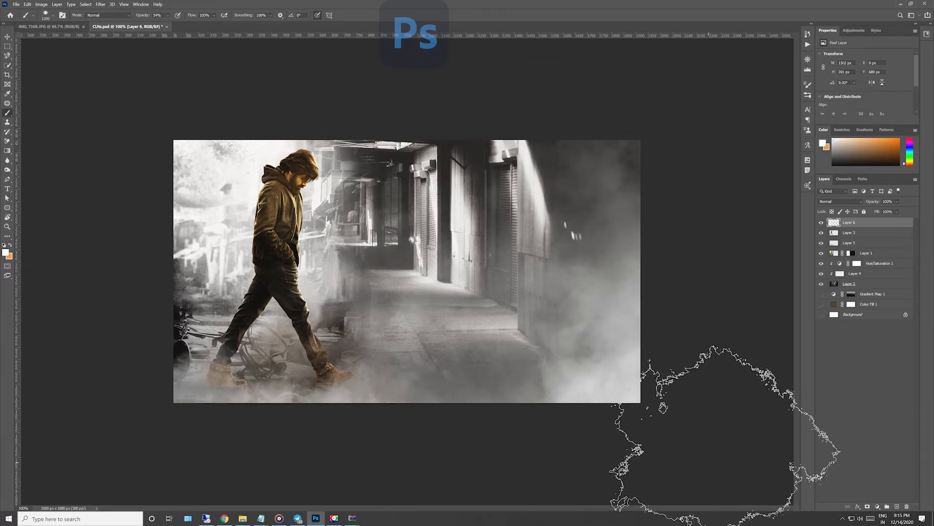
{"action": "left_click", "coordinate": [840, 202]}
{"action": "left_click", "coordinate": [839, 281]}
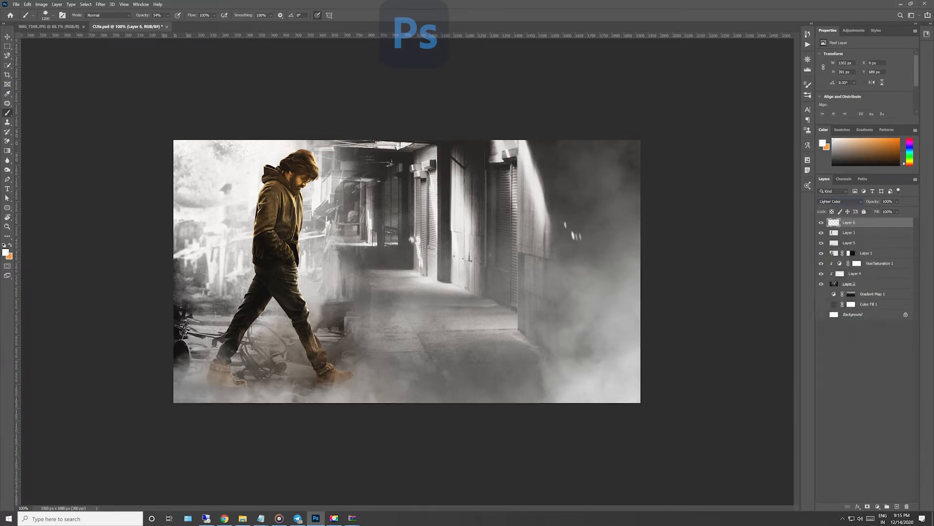
Set the blend mode of Layer 4 to Pin Light
{"action": "left_click", "coordinate": [855, 273]}
{"action": "left_click", "coordinate": [841, 202]}
{"action": "left_click", "coordinate": [825, 319]}
{"action": "key", "text": "v"}
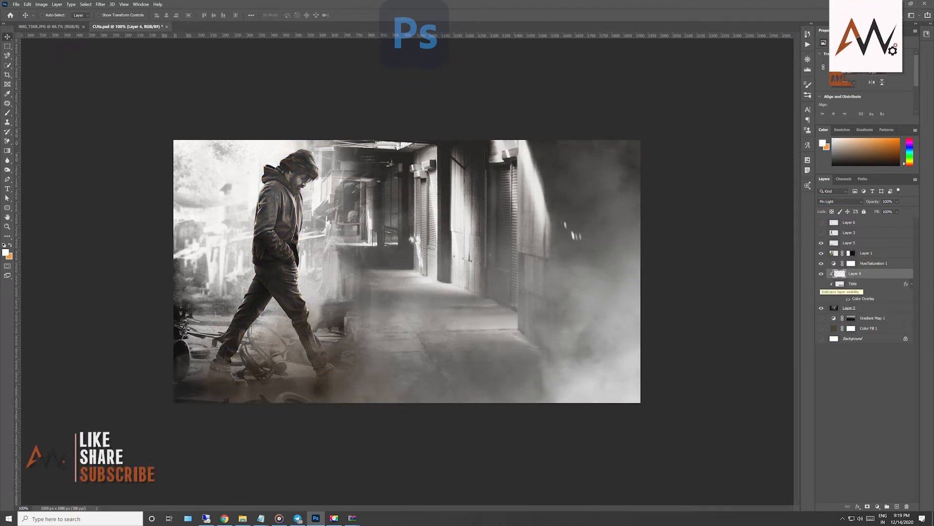
Load the cut-out man's outline as a selection and fill that area on Layer 1
{"action": "left_click", "coordinate": [821, 233]}
{"action": "left_click", "coordinate": [835, 233], "text": "ctrl"}
{"action": "left_click", "coordinate": [834, 253]}
{"action": "left_click", "coordinate": [27, 4]}
{"action": "left_click", "coordinate": [32, 110]}
{"action": "left_click", "coordinate": [637, 118]}
{"action": "left_click", "coordinate": [628, 150]}
{"action": "left_click", "coordinate": [674, 118]}
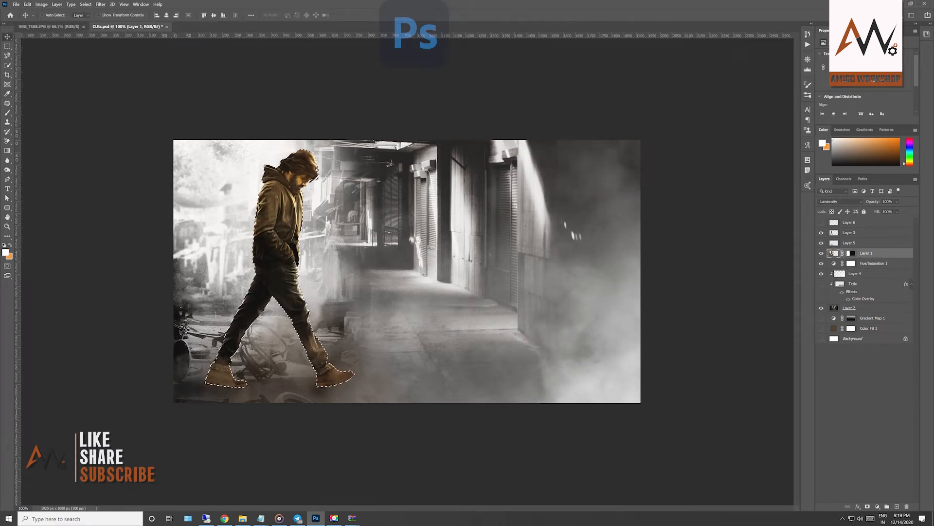
Hide the cut-out man, deselect, and clone background texture on Layer 1 over where his torso was, undoing unwanted strokes
{"action": "left_click", "coordinate": [821, 232]}
{"action": "key", "text": "ctrl+d"}
{"action": "key", "text": "s"}
{"action": "left_click", "coordinate": [255, 209]}
{"action": "left_click", "coordinate": [490, 198]}
{"action": "left_click", "coordinate": [242, 253], "text": "alt"}
{"action": "left_click_drag", "start_coordinate": [253, 261], "coordinate": [259, 177]}
{"action": "key", "text": "ctrl+z"}
{"action": "key", "text": "ctrl+z"}
{"action": "key", "text": "ctrl+z"}
{"action": "key", "text": "ctrl+z"}
{"action": "key", "text": "ctrl+z"}
{"action": "key", "text": "ctrl+z"}
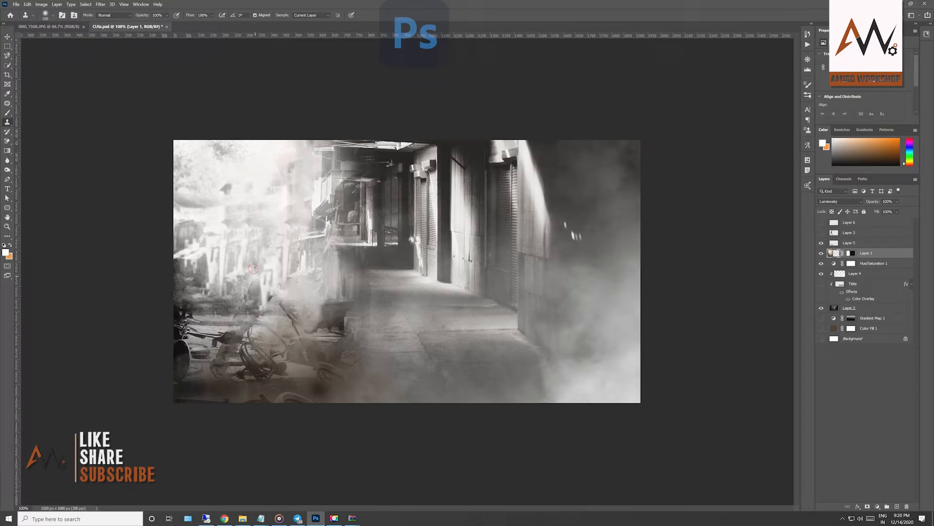
Clone background texture over the wheel and debris around the former leg area on Layer 1, undoing unwanted strokes
{"action": "mouse_move", "coordinate": [237, 299]}
{"action": "left_mouse_down"}
{"action": "mouse_move", "coordinate": [213, 359]}
{"action": "mouse_move", "coordinate": [268, 309]}
{"action": "mouse_move", "coordinate": [302, 351]}
{"action": "left_mouse_up"}
{"action": "key", "text": "ctrl+z"}
{"action": "key", "text": "ctrl+z"}
{"action": "key", "text": "ctrl+z"}
{"action": "key", "text": "ctrl+z"}
{"action": "key", "text": "ctrl+z"}
{"action": "key", "text": "ctrl+z"}
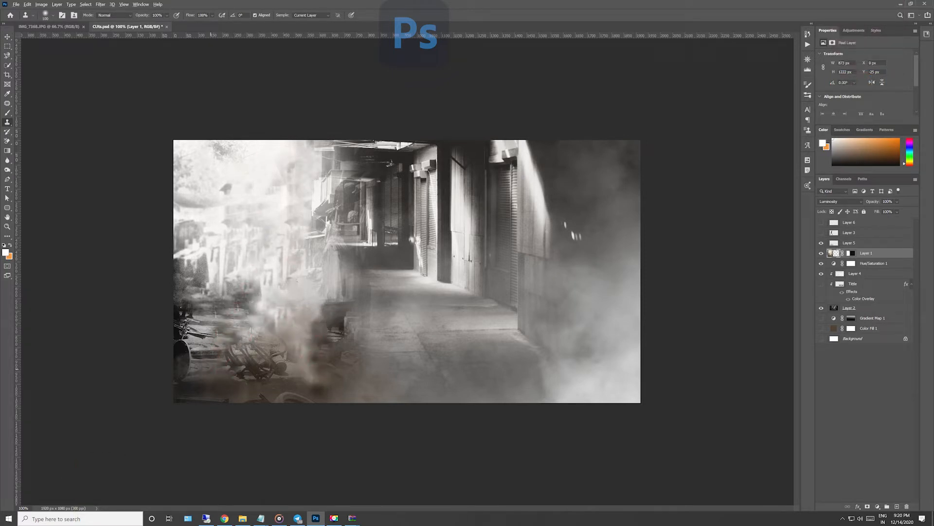
Select Layer 4 with the Brush tool active and open the brush presets
{"action": "key", "text": "v"}
{"action": "left_click", "coordinate": [855, 273]}
{"action": "key", "text": "b"}
{"action": "left_click", "coordinate": [53, 16]}
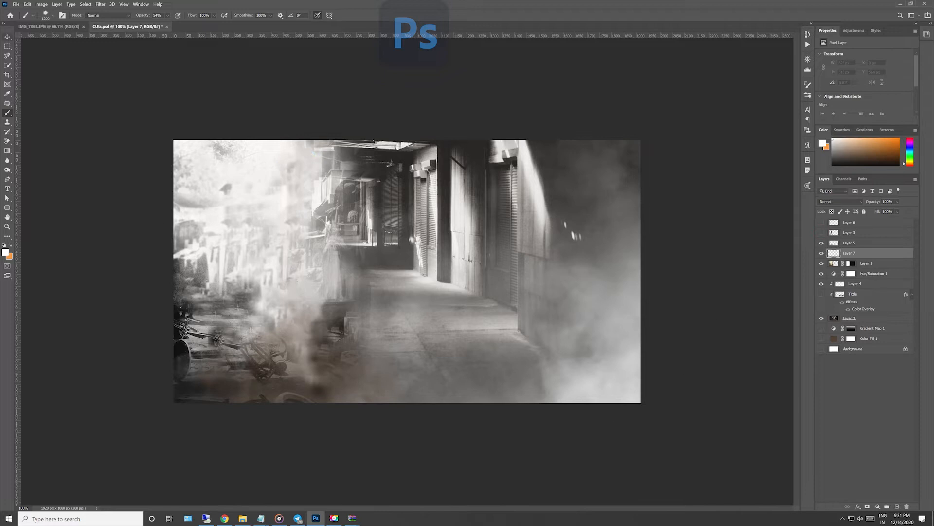
Save the background without the man as a separate image file named BG
{"action": "left_click", "coordinate": [16, 4]}
{"action": "left_click", "coordinate": [29, 91]}
{"action": "left_click", "coordinate": [82, 293]}
{"action": "left_click", "coordinate": [73, 392]}
{"action": "type", "text": "BG"}
{"action": "key", "text": "Return"}
{"action": "key", "text": "Return"}
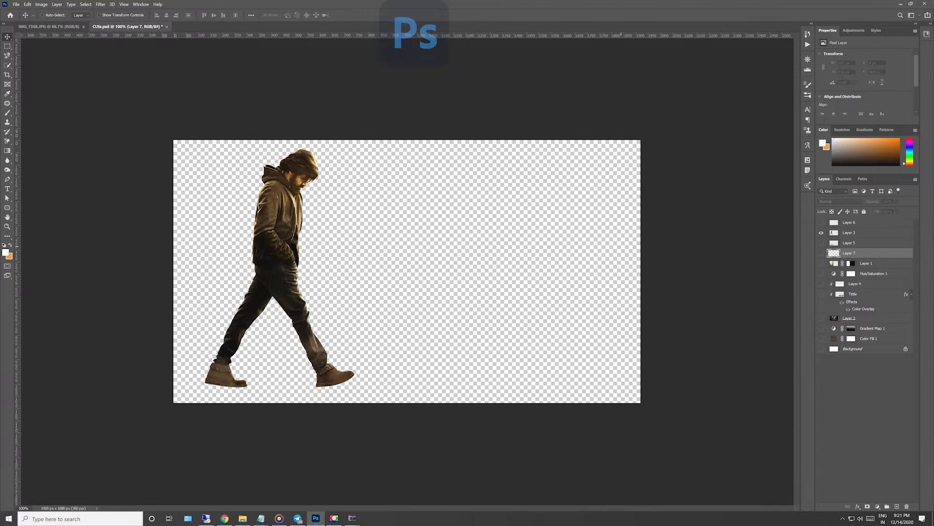
Save the isolated cut-out man on Layer 3 as a separate PNG file named Main
{"action": "key", "text": "ctrl+shift+s"}
{"action": "left_click", "coordinate": [83, 293]}
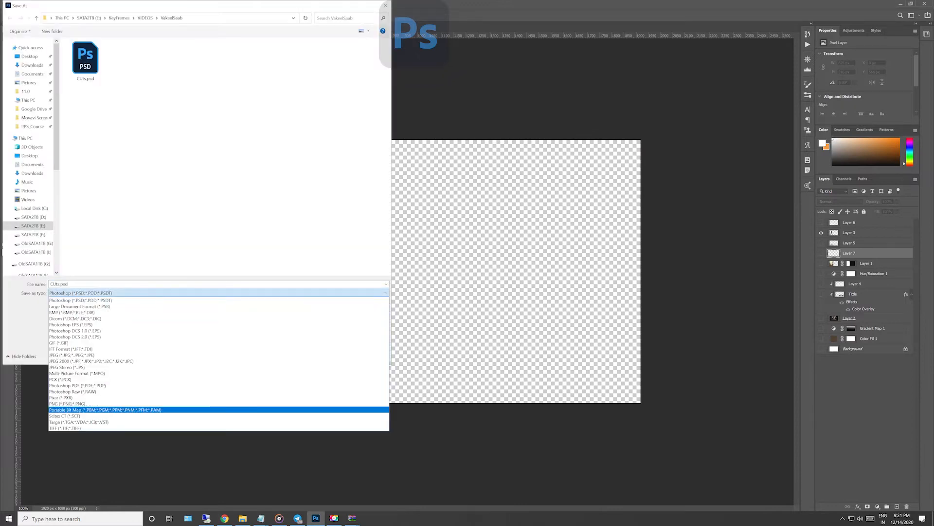
{"action": "left_click", "coordinate": [73, 409]}
{"action": "key", "text": "Return"}
{"action": "key", "text": "Return"}
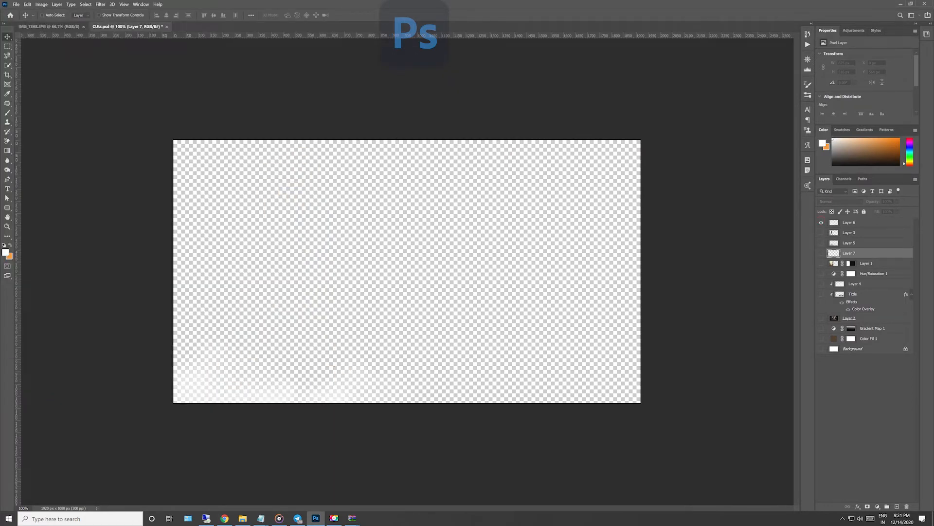
Save the isolated smoke on Layer 6 as a separate PNG file named Smoke
{"action": "key", "text": "ctrl+shift+s"}
{"action": "left_click", "coordinate": [82, 287]}
{"action": "left_click", "coordinate": [73, 406]}
{"action": "key", "text": "Return"}
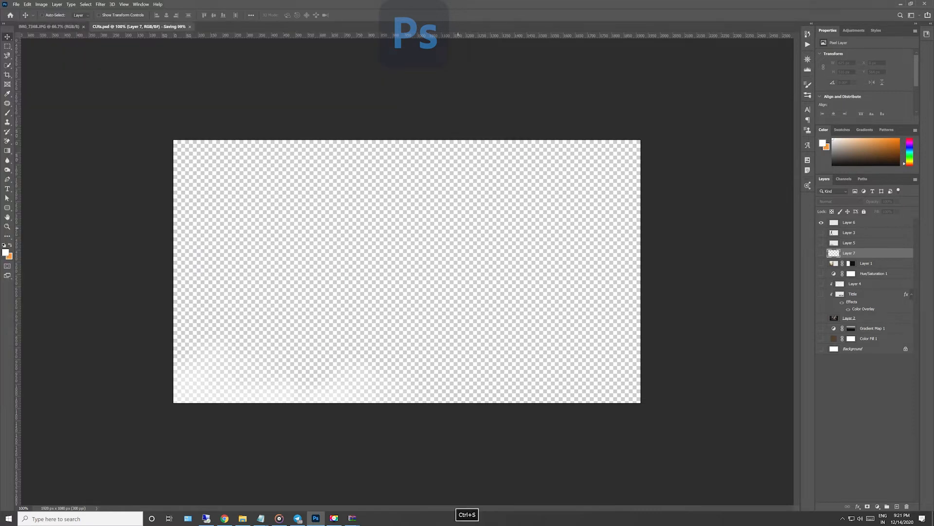
{"action": "key", "text": "ctrl+shift+s"}
{"action": "type", "text": "S"}
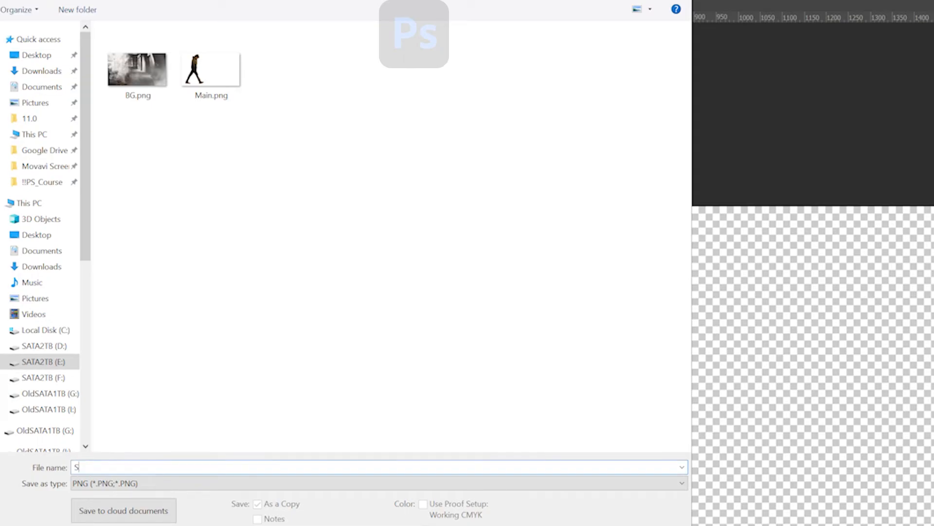
{"action": "type", "text": "moke"}
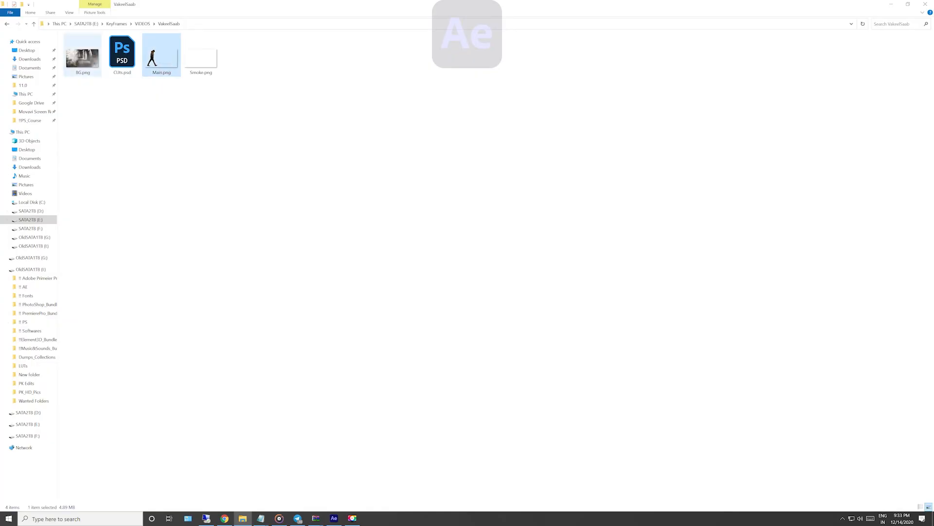
Import BG.png and Main.png together from the VakeelSaab folder into the After Effects project
{"action": "left_click", "coordinate": [83, 56], "text": "ctrl"}
{"action": "left_click_drag", "start_coordinate": [82, 56], "coordinate": [98, 285]}
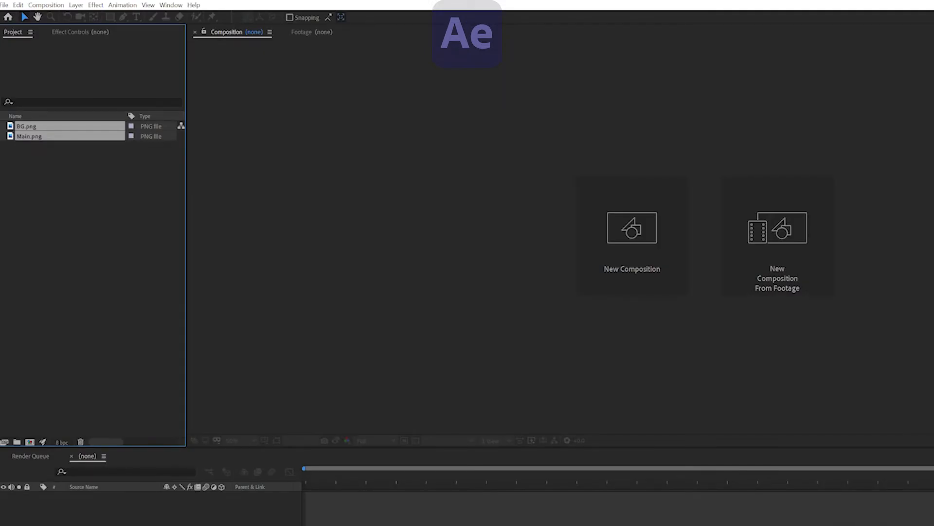
{"action": "left_click", "coordinate": [92, 251]}
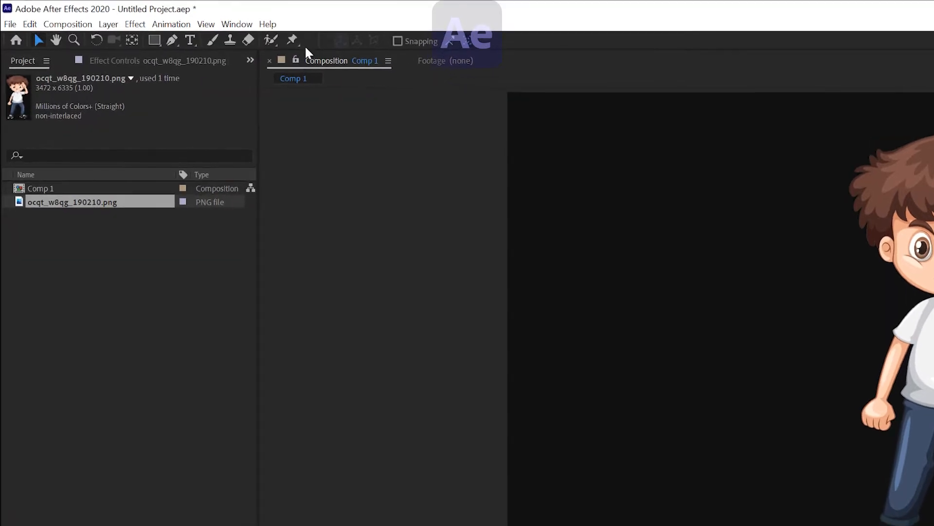
Try bending the boy's lowered arm with a Puppet pin on the forearm and a raised hand pin, and undo the pins
{"action": "left_click", "coordinate": [302, 41]}
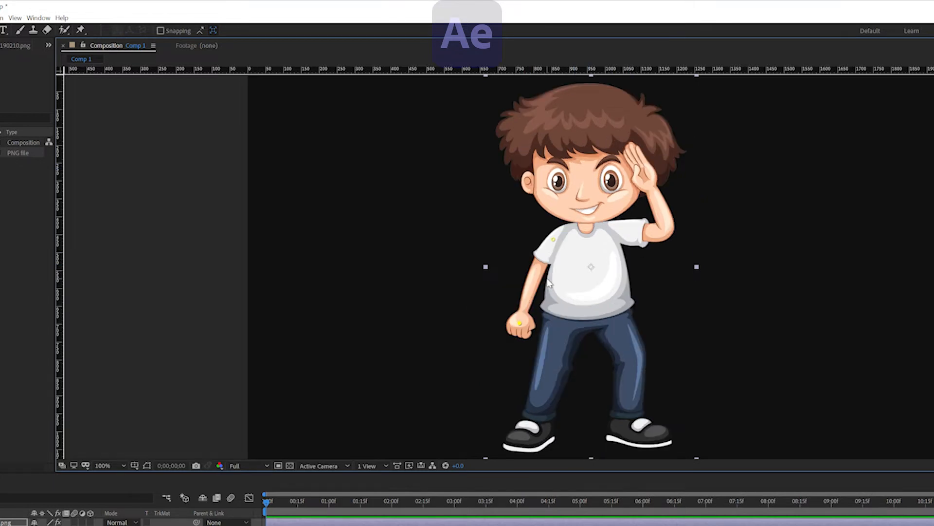
{"action": "left_click", "coordinate": [80, 30]}
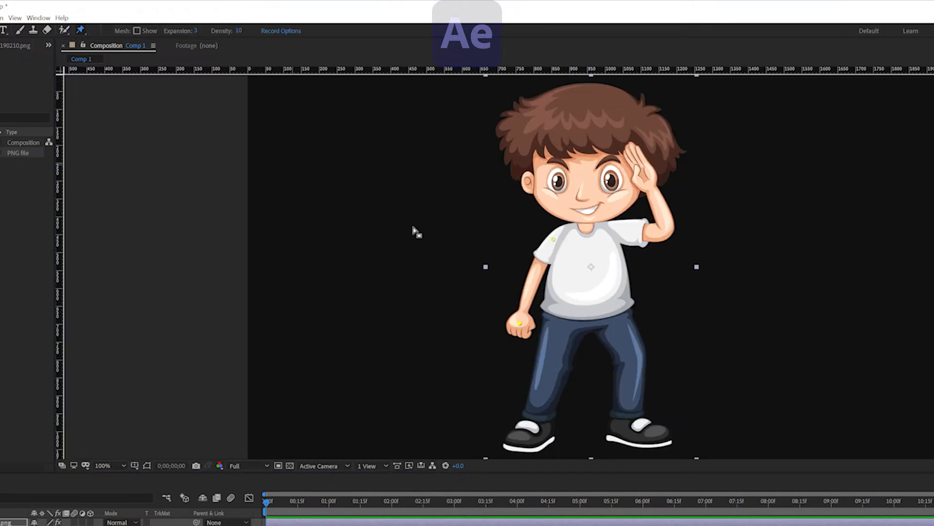
{"action": "left_click", "coordinate": [532, 281]}
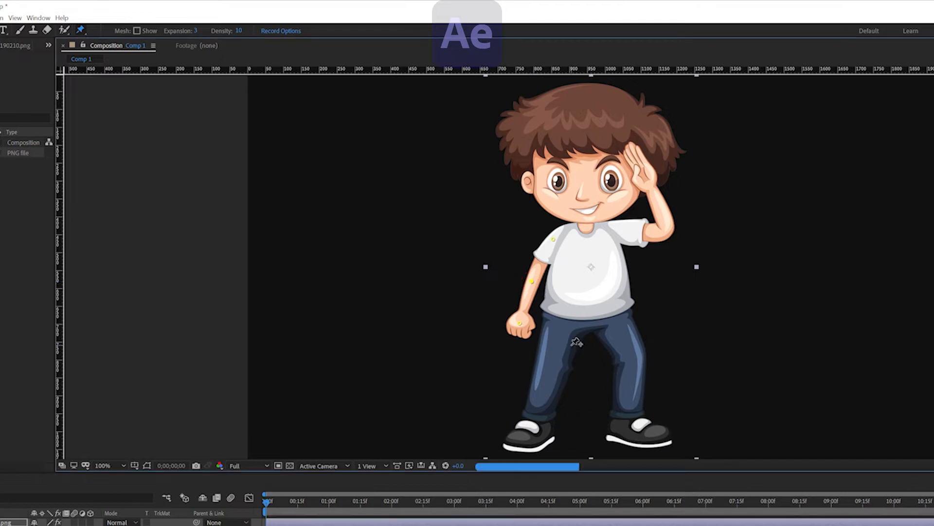
{"action": "key", "text": "v"}
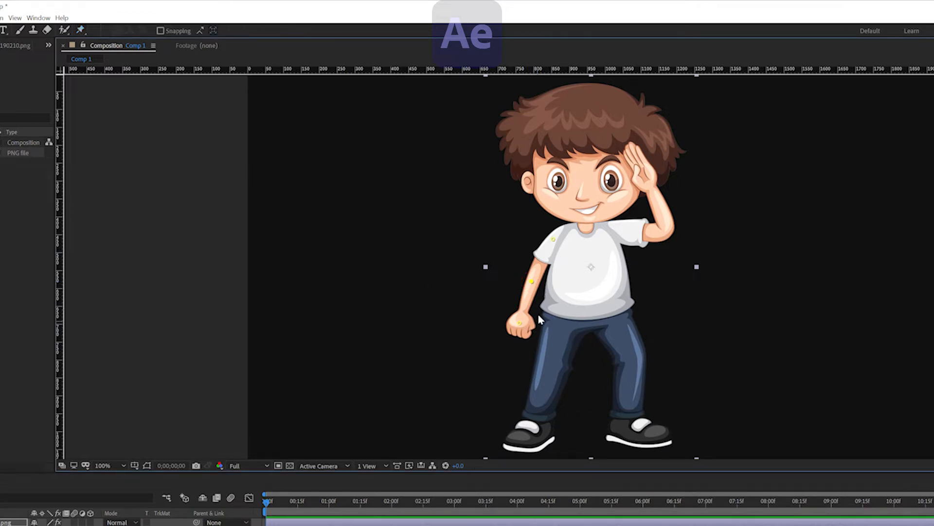
{"action": "left_click", "coordinate": [520, 325]}
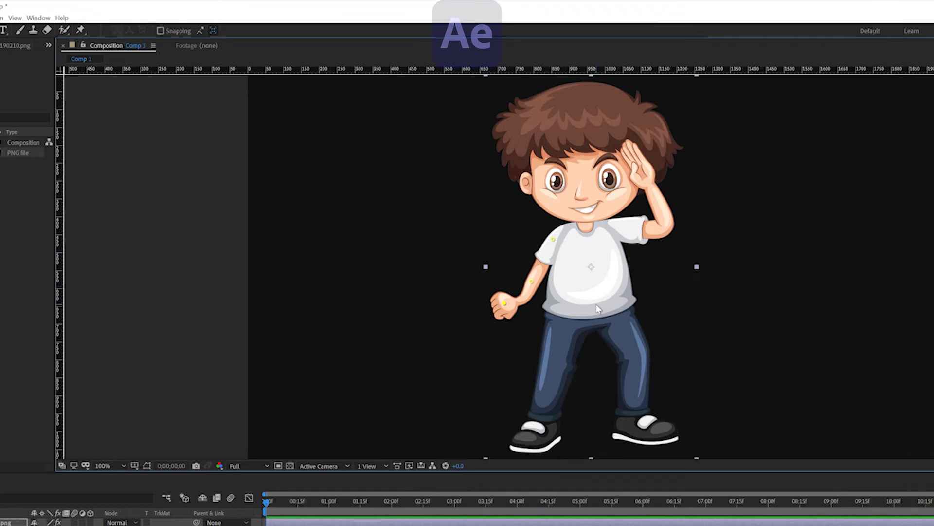
{"action": "key", "text": "ctrl+z"}
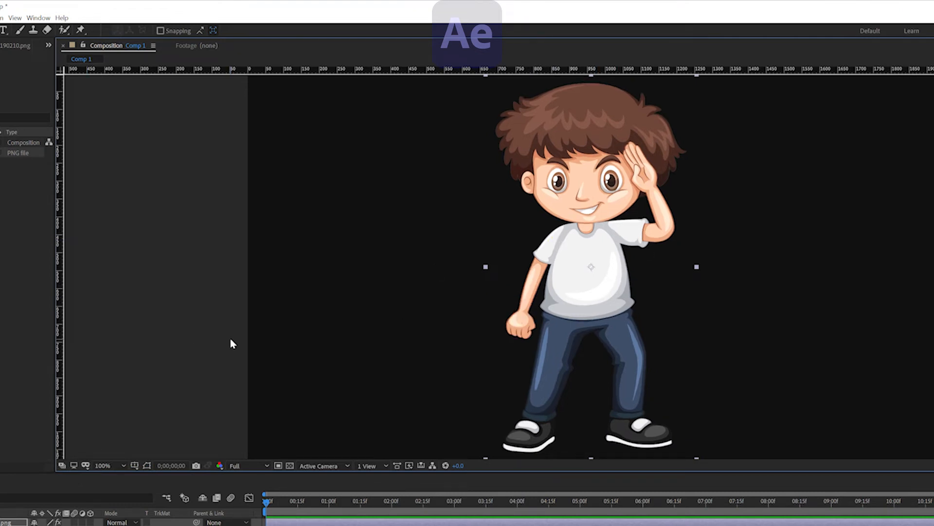
Place Puppet pins on the foot and knee below the boy's lowered arm, and move the foot pin slightly upward
{"action": "left_click", "coordinate": [80, 30]}
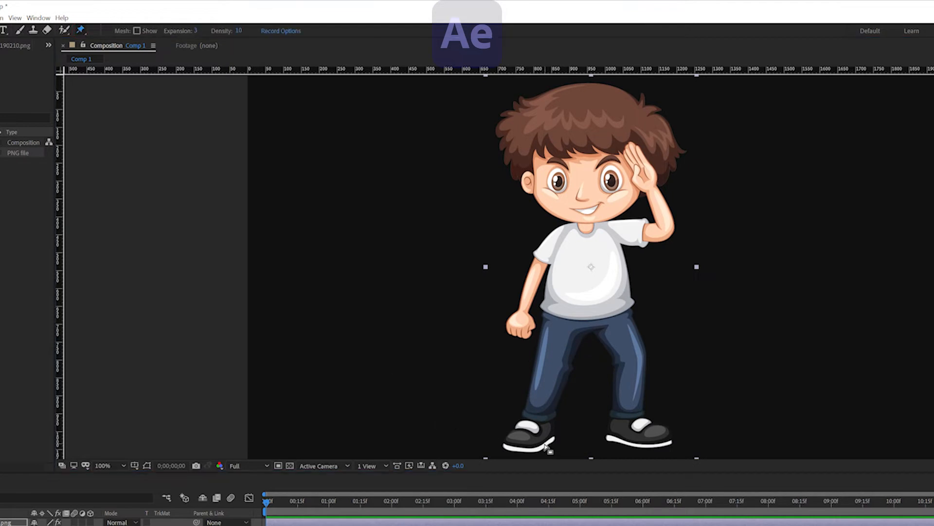
{"action": "left_click", "coordinate": [526, 443]}
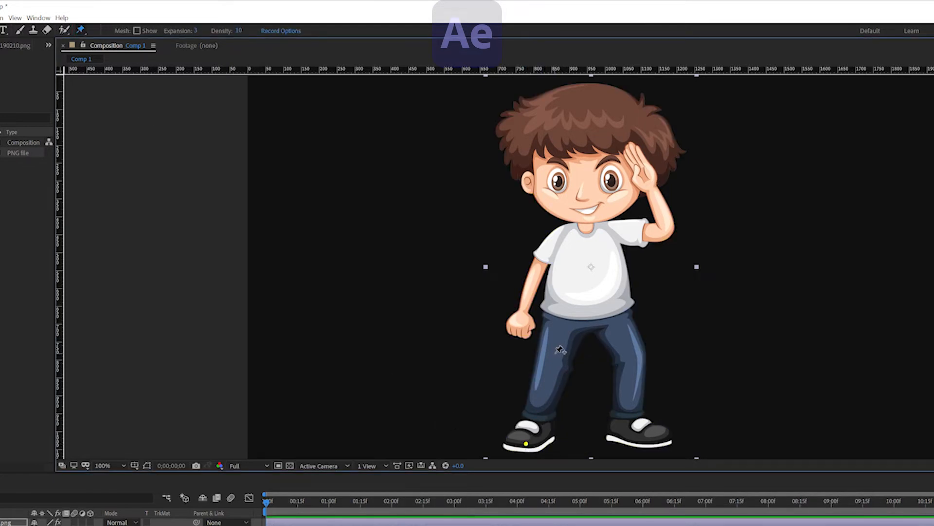
{"action": "left_click", "coordinate": [550, 367]}
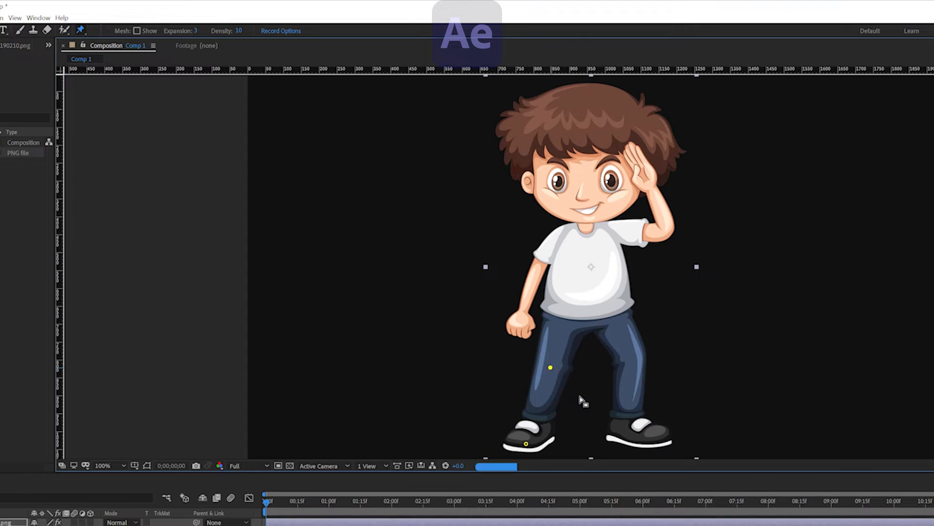
{"action": "key", "text": "v"}
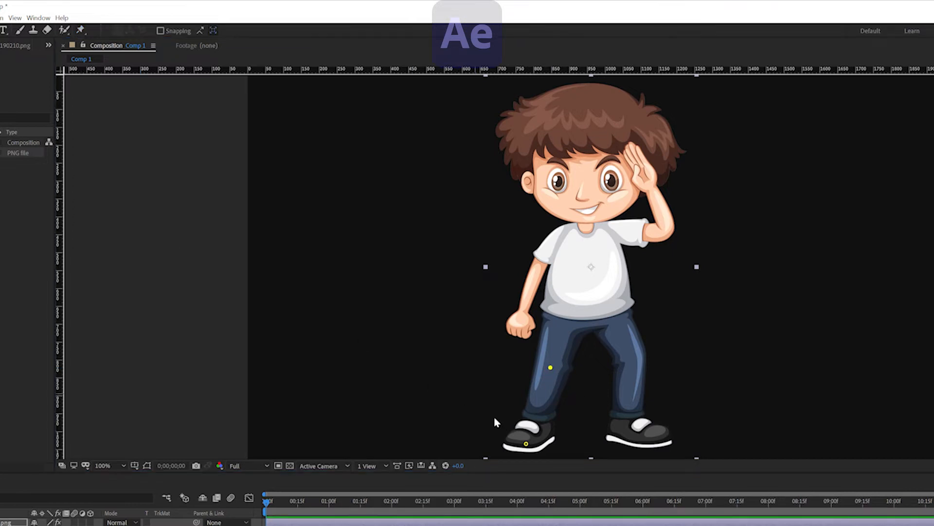
{"action": "mouse_move", "coordinate": [526, 443]}
{"action": "left_mouse_down"}
{"action": "mouse_move", "coordinate": [500, 420]}
{"action": "mouse_move", "coordinate": [531, 434]}
{"action": "left_mouse_up"}
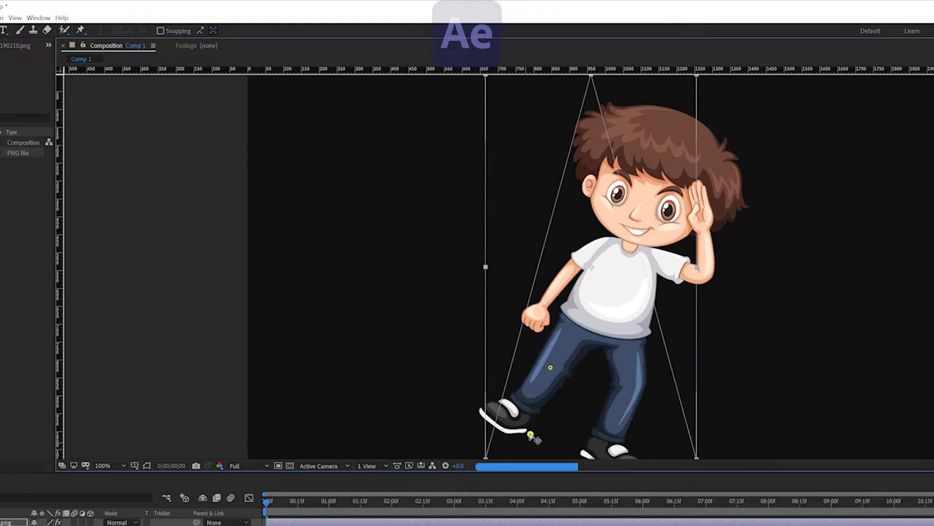
{"action": "left_click_drag", "start_coordinate": [532, 435], "coordinate": [526, 434]}
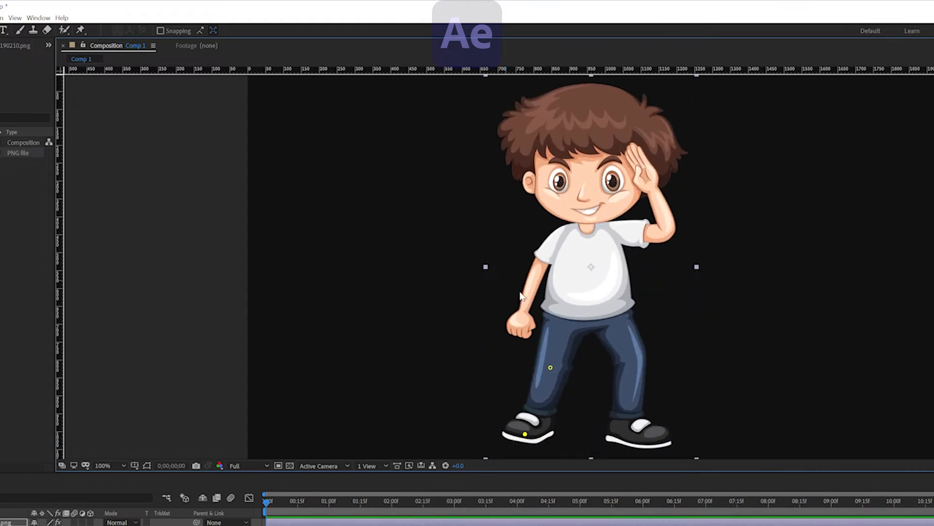
Add Puppet pins to the boy's forehead and the centre of his chest
{"action": "left_click", "coordinate": [80, 30]}
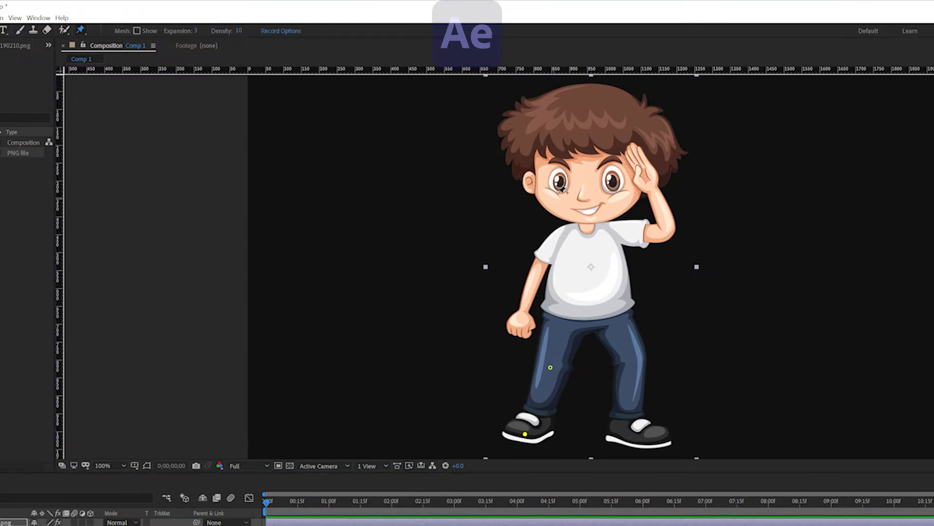
{"action": "left_click", "coordinate": [590, 155]}
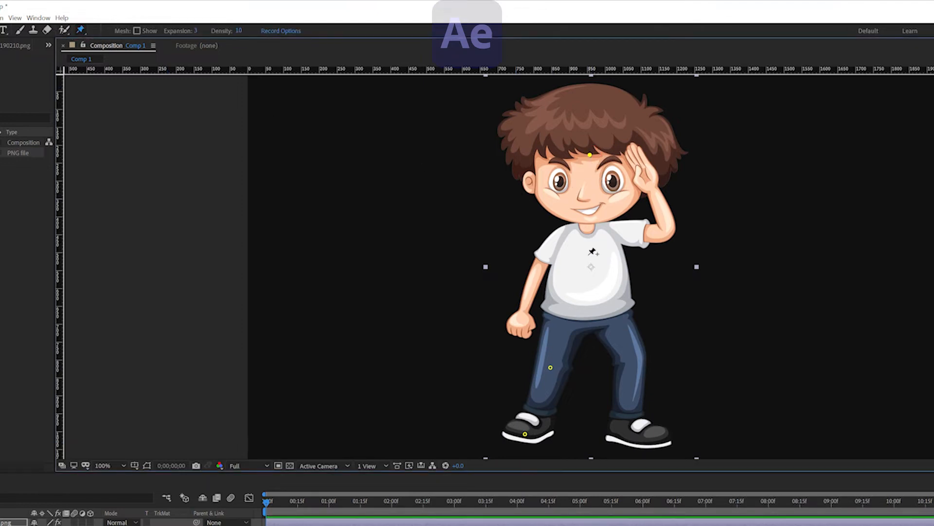
{"action": "left_click", "coordinate": [587, 268]}
Try lifting the pinned foot backward and tilting the head pin to both sides, and undo these pin moves
{"action": "left_click_drag", "start_coordinate": [526, 434], "coordinate": [493, 373]}
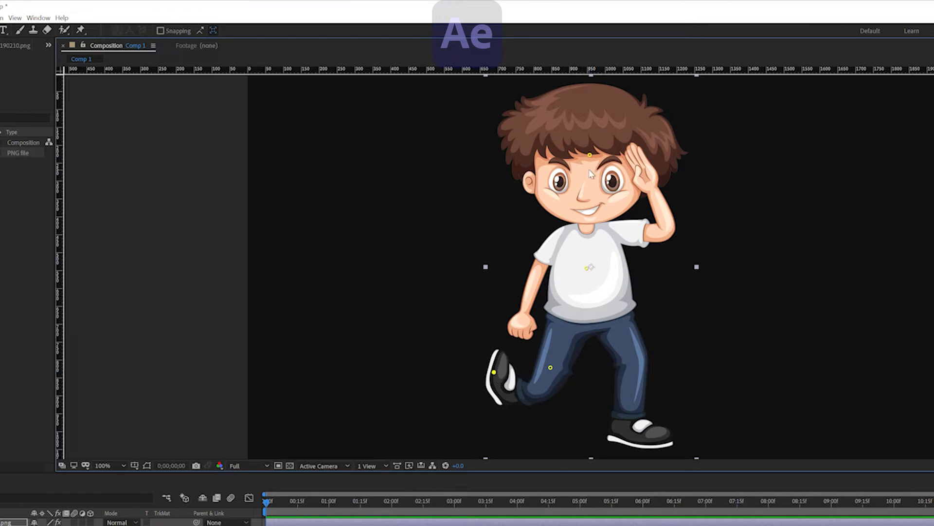
{"action": "left_click_drag", "start_coordinate": [590, 155], "coordinate": [625, 164]}
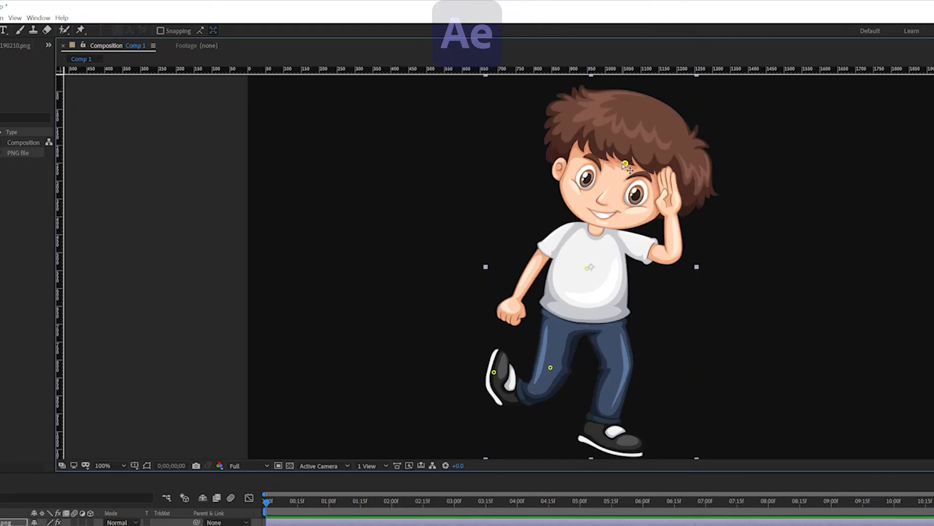
{"action": "left_click_drag", "start_coordinate": [625, 164], "coordinate": [533, 182]}
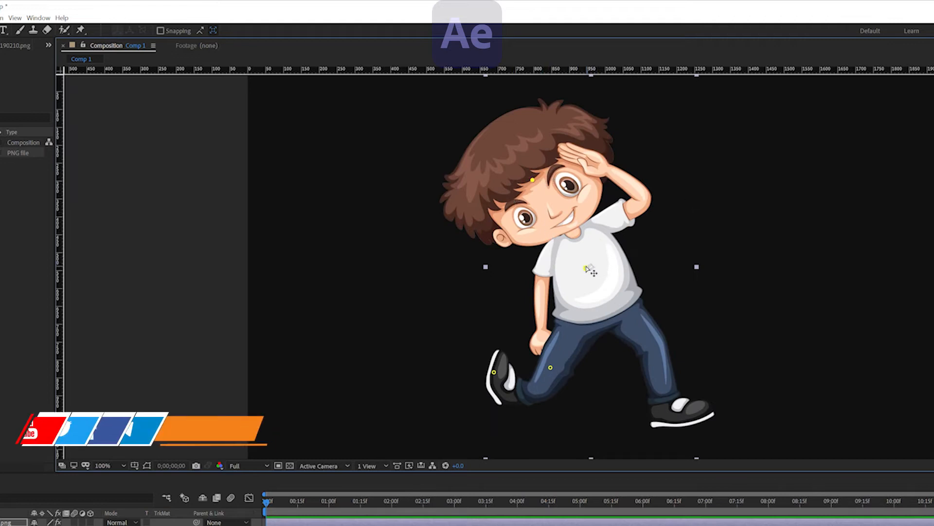
{"action": "key", "text": "ctrl+z"}
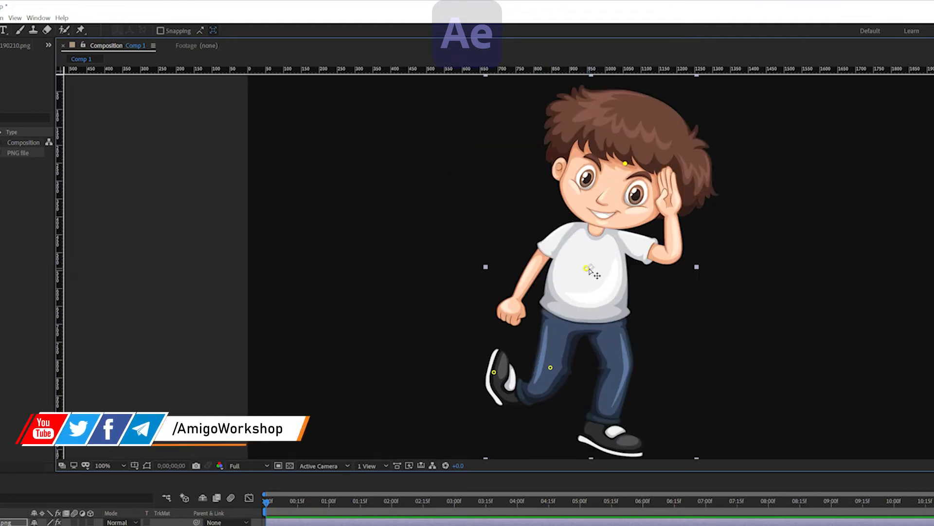
{"action": "key", "text": "ctrl+z"}
{"action": "key", "text": "ctrl+z"}
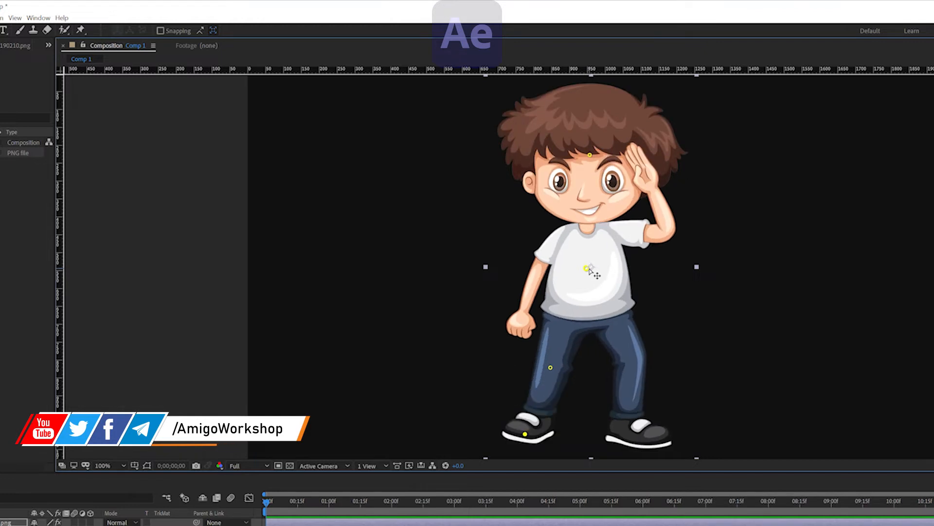
Add Puppet pins to both shoulders, both elbows, the lowered hand, and the knee and foot of the unpinned leg
{"action": "left_click", "coordinate": [81, 30]}
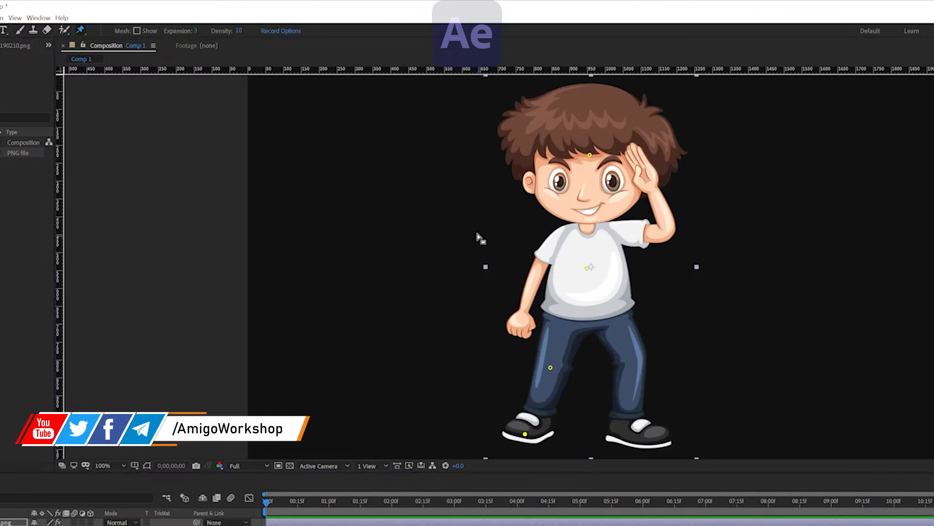
{"action": "left_click", "coordinate": [559, 234]}
{"action": "left_click", "coordinate": [616, 230]}
{"action": "left_click", "coordinate": [667, 232]}
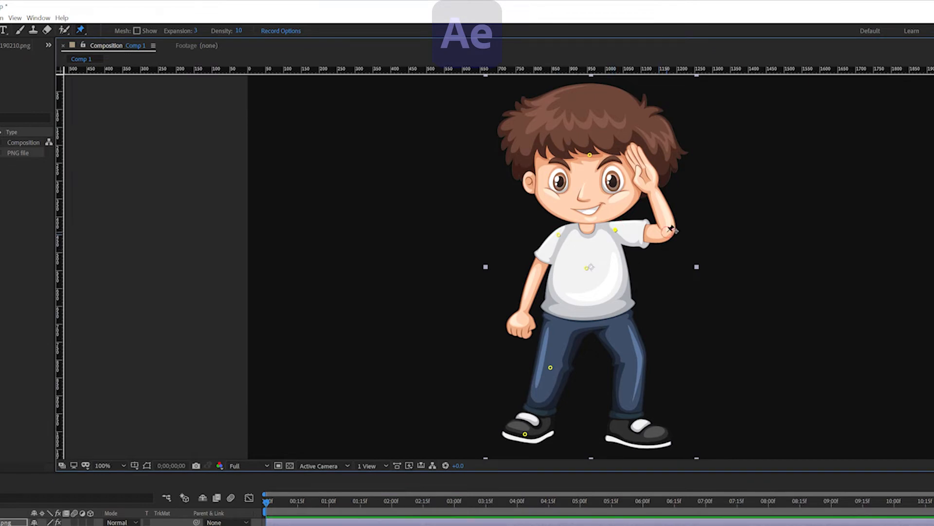
{"action": "left_click", "coordinate": [535, 282]}
{"action": "left_click", "coordinate": [634, 362]}
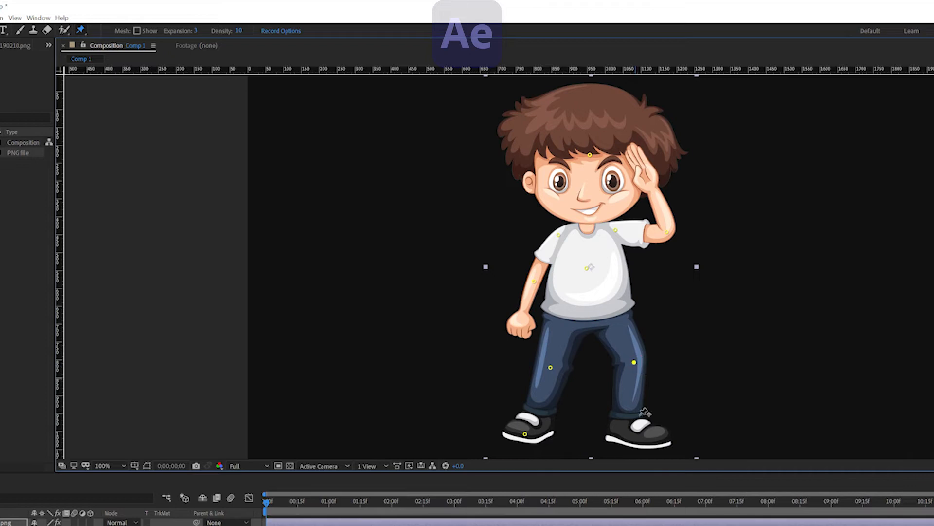
{"action": "left_click", "coordinate": [638, 436]}
{"action": "left_click", "coordinate": [520, 325]}
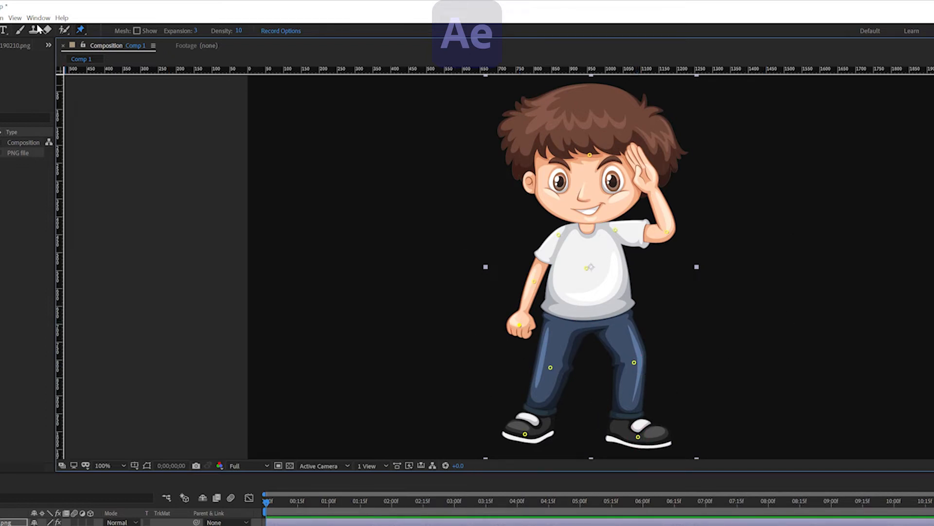
Repose the boy by moving the newly pinned leg outward and upward and raising the lowered arm with its hand, elbow and shoulder pins
{"action": "left_click_drag", "start_coordinate": [638, 437], "coordinate": [678, 409]}
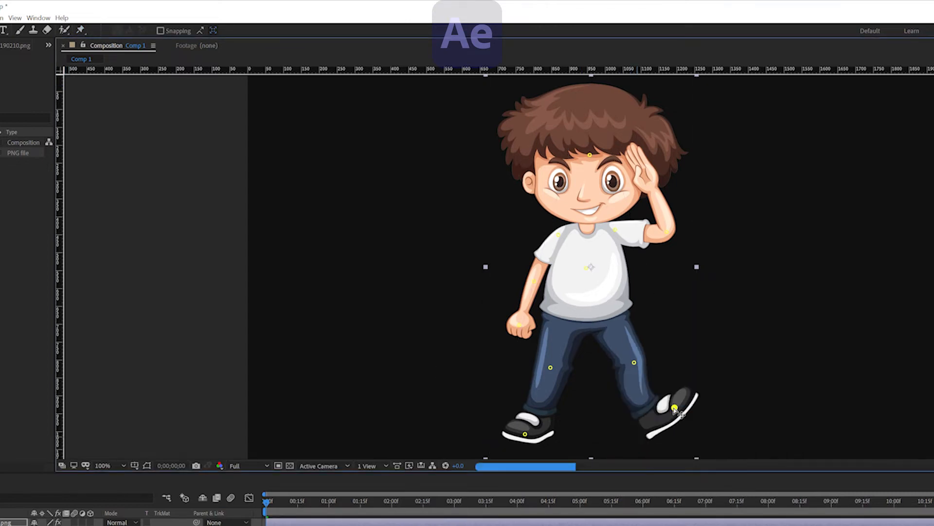
{"action": "left_click_drag", "start_coordinate": [635, 364], "coordinate": [667, 342]}
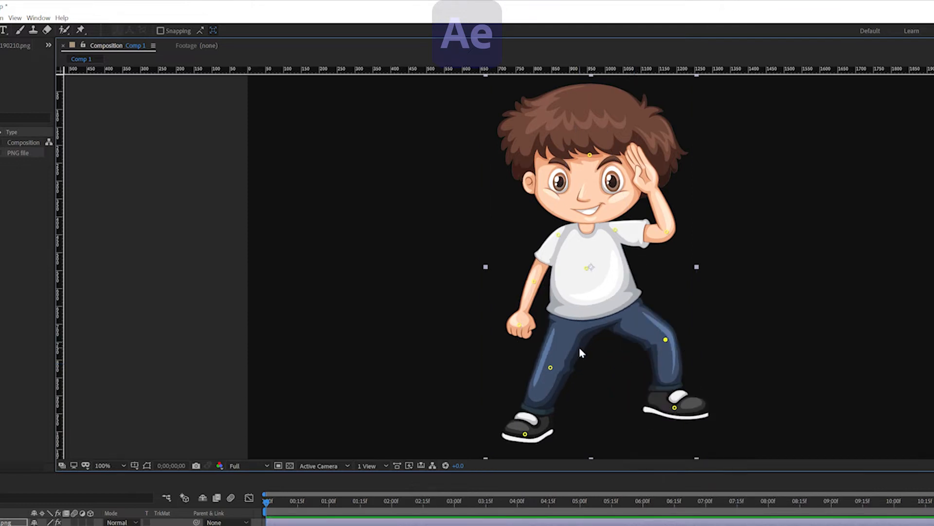
{"action": "left_click", "coordinate": [462, 273]}
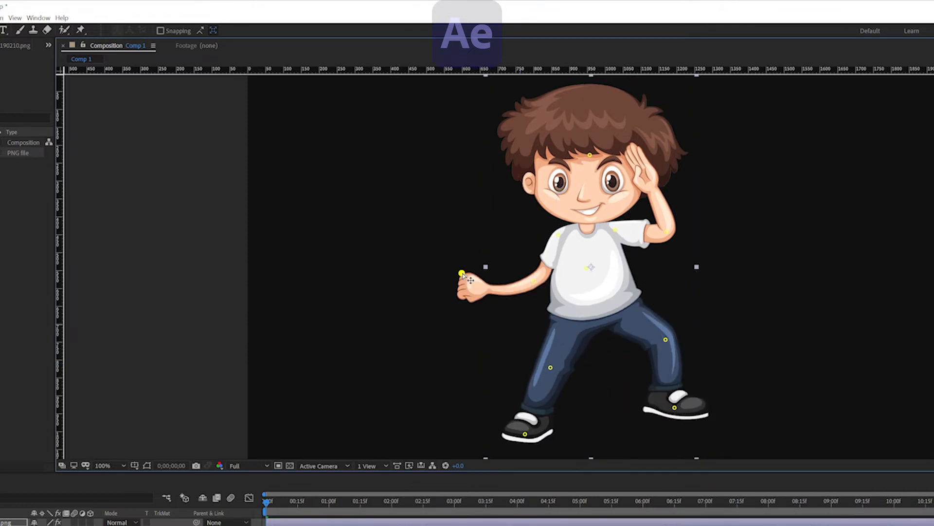
{"action": "left_click", "coordinate": [534, 283]}
{"action": "left_click_drag", "start_coordinate": [534, 282], "coordinate": [502, 239]}
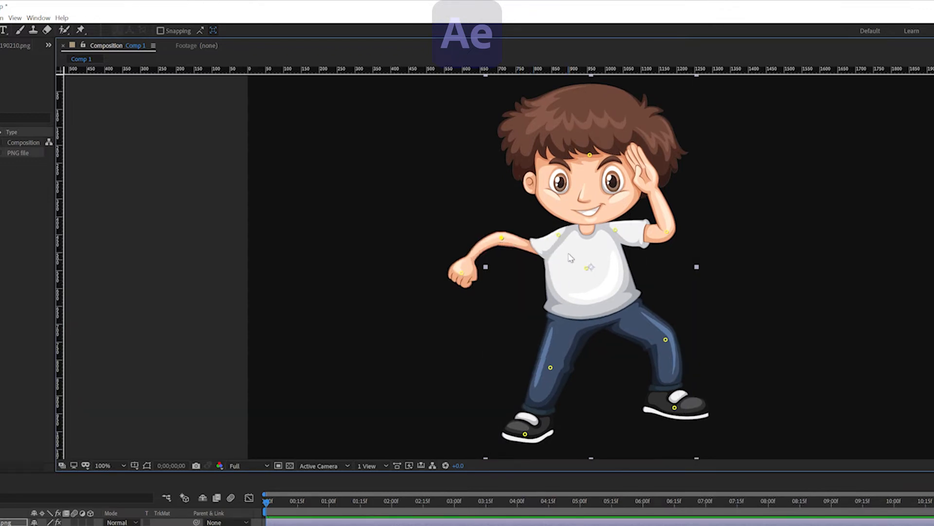
{"action": "left_click_drag", "start_coordinate": [559, 236], "coordinate": [564, 241]}
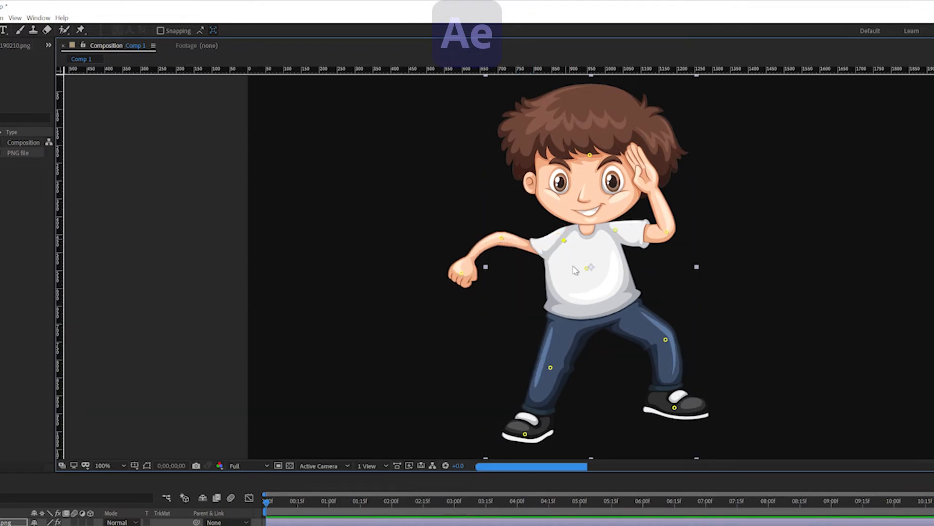
Tilt the boy's head sideways with its forehead pin and delete the Puppet pins on both elbows
{"action": "left_click_drag", "start_coordinate": [590, 155], "coordinate": [554, 163]}
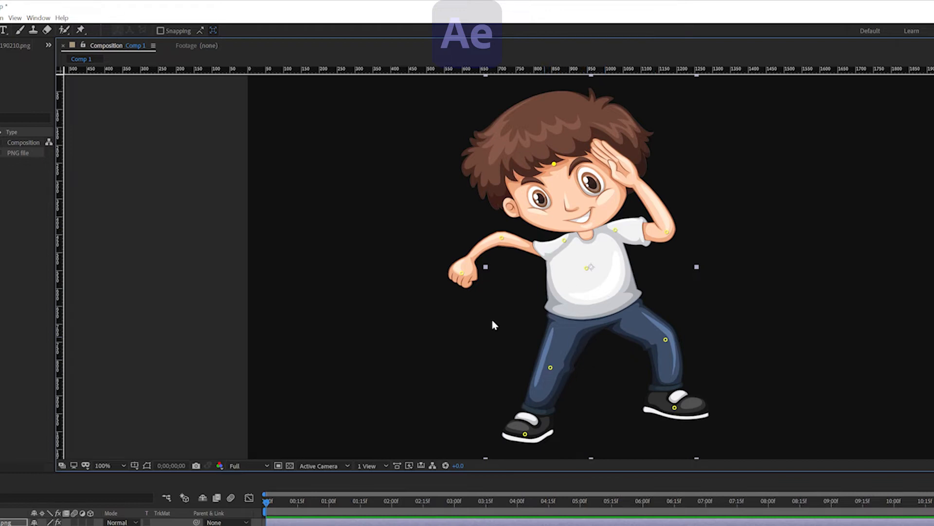
{"action": "left_click", "coordinate": [501, 239]}
{"action": "key", "text": "Delete"}
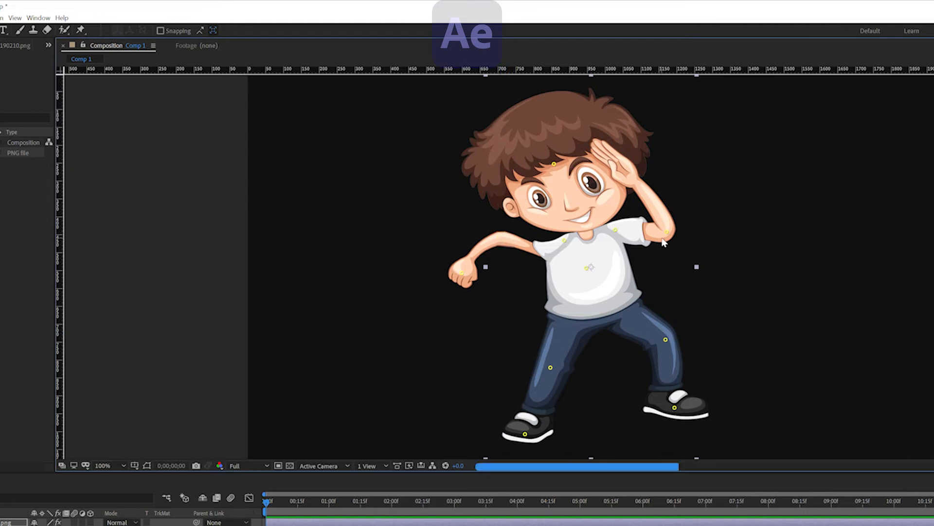
{"action": "key", "text": "Delete"}
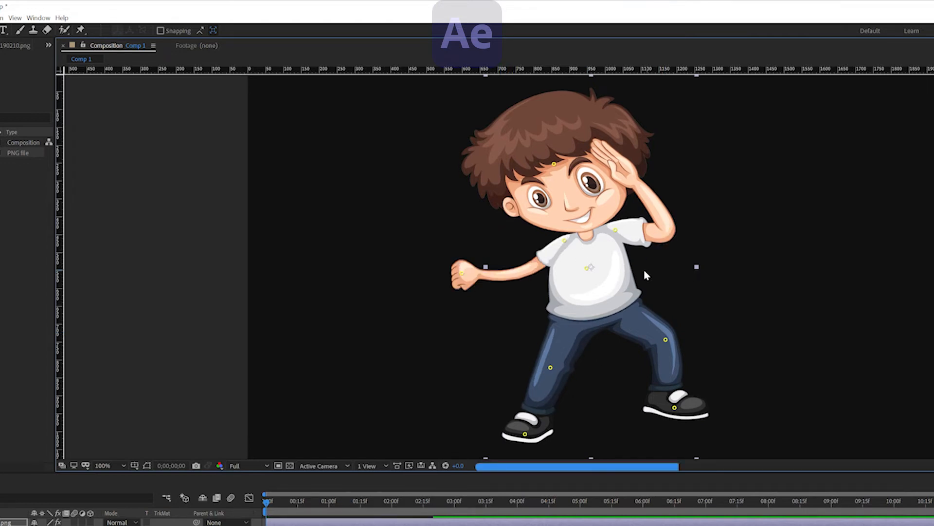
Try pulling the boy's outstretched hand pin far outward and downward without an elbow pin, and undo the move
{"action": "left_click_drag", "start_coordinate": [469, 276], "coordinate": [479, 310]}
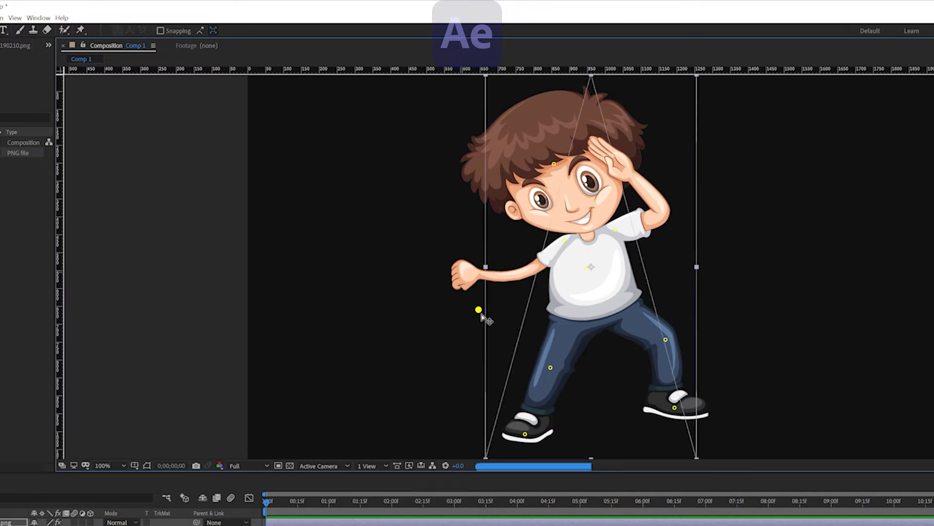
{"action": "left_click_drag", "start_coordinate": [423, 228], "coordinate": [309, 398]}
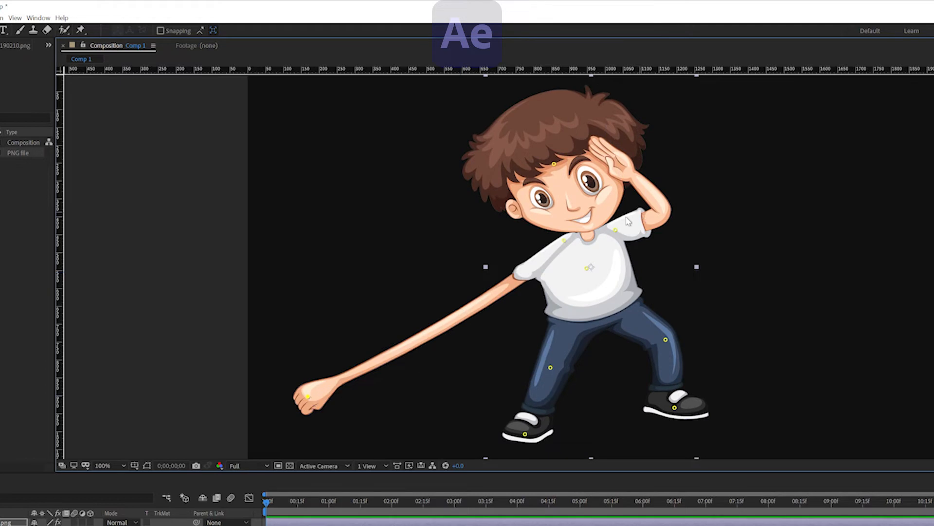
{"action": "key", "text": "ctrl+z"}
Add a Puppet pin to the outstretched arm near the sleeve, test it by pulling the hand outward, and undo the pull
{"action": "left_click", "coordinate": [81, 31]}
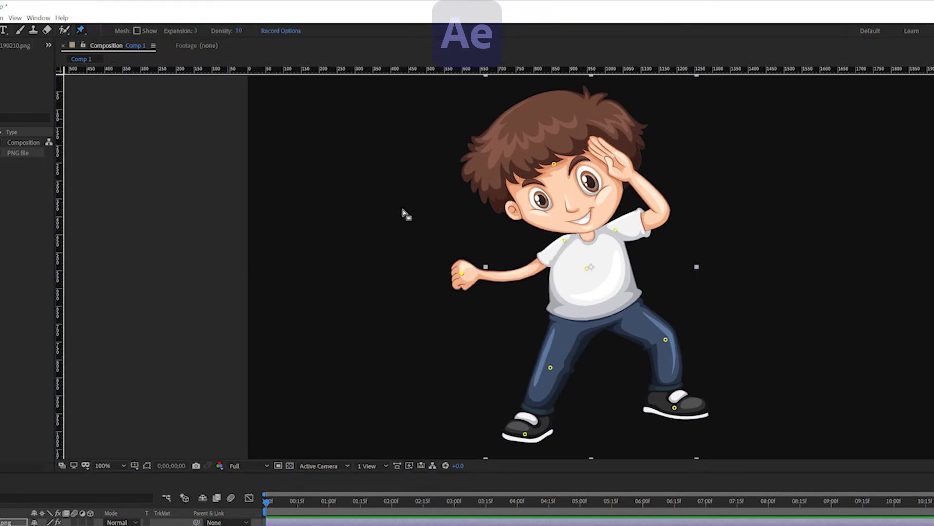
{"action": "left_click", "coordinate": [522, 271]}
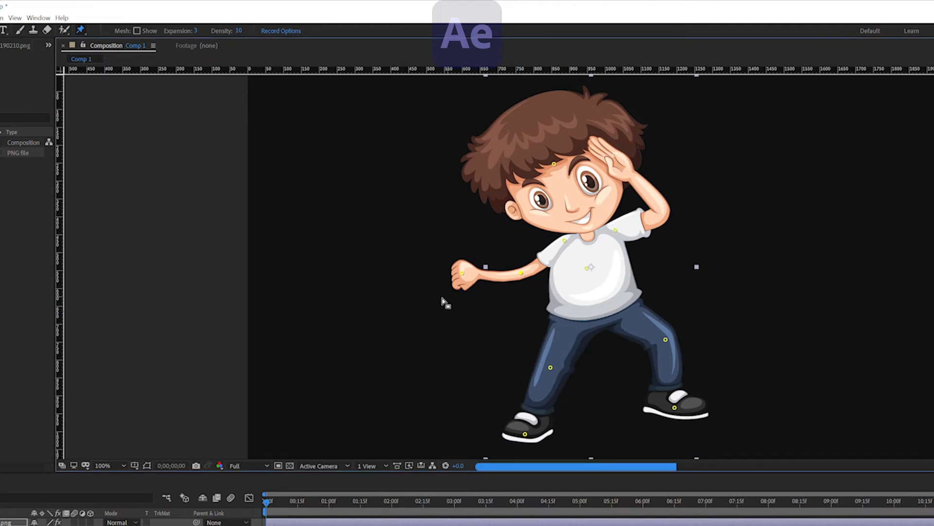
{"action": "key", "text": "v"}
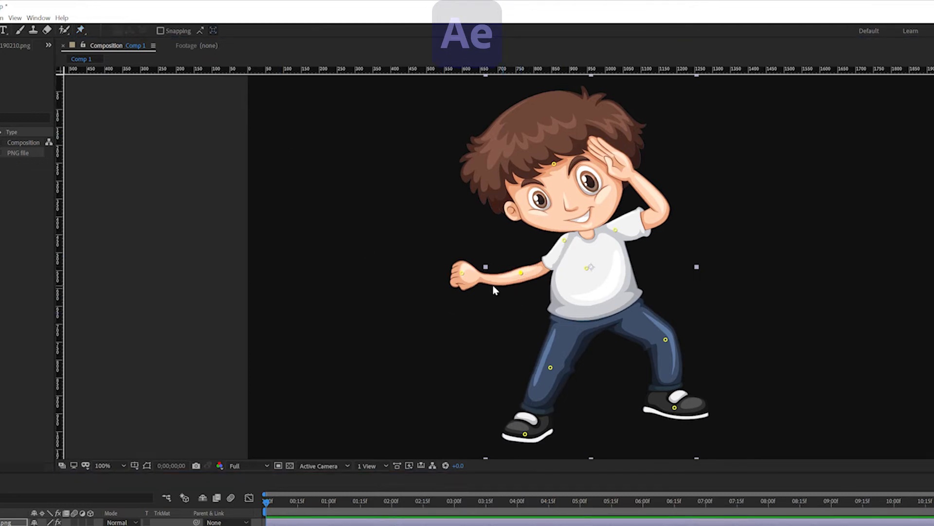
{"action": "left_click_drag", "start_coordinate": [463, 274], "coordinate": [340, 369]}
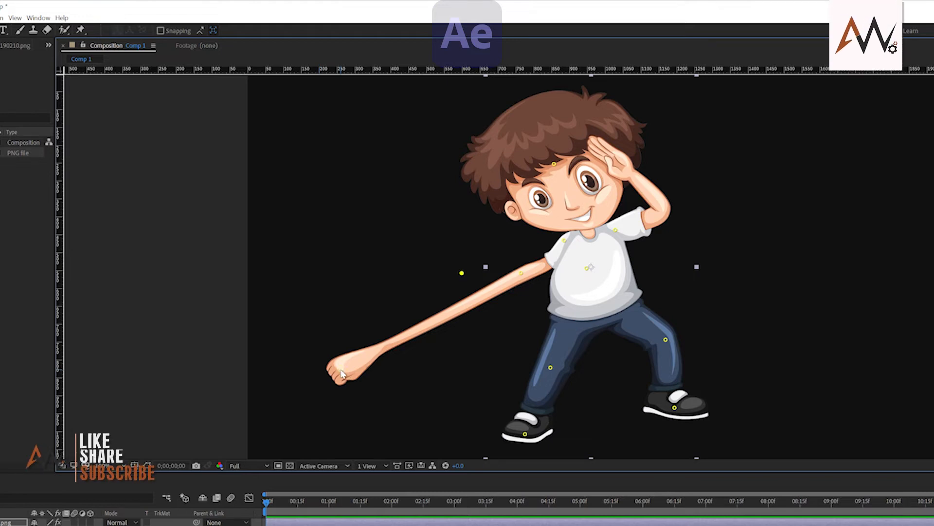
{"action": "key", "text": "ctrl+z"}
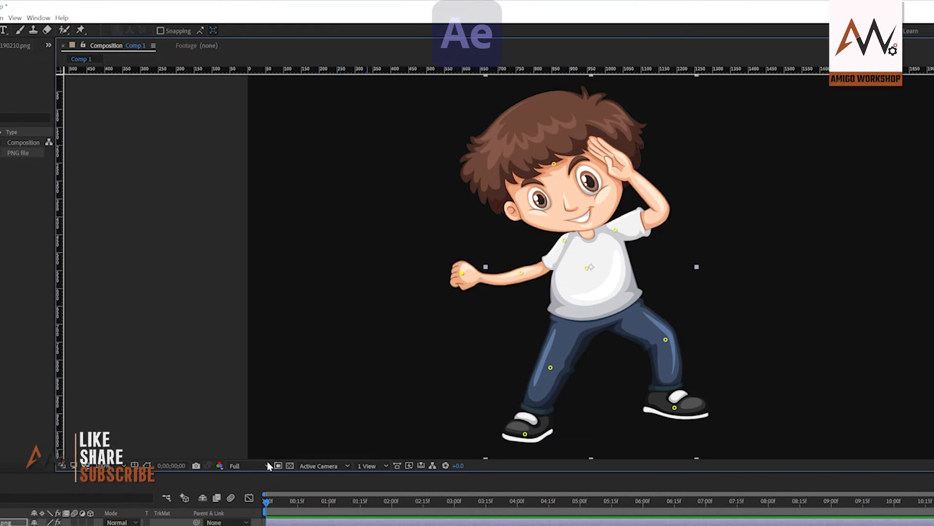
{"action": "left_click_drag", "start_coordinate": [266, 506], "coordinate": [298, 505]}
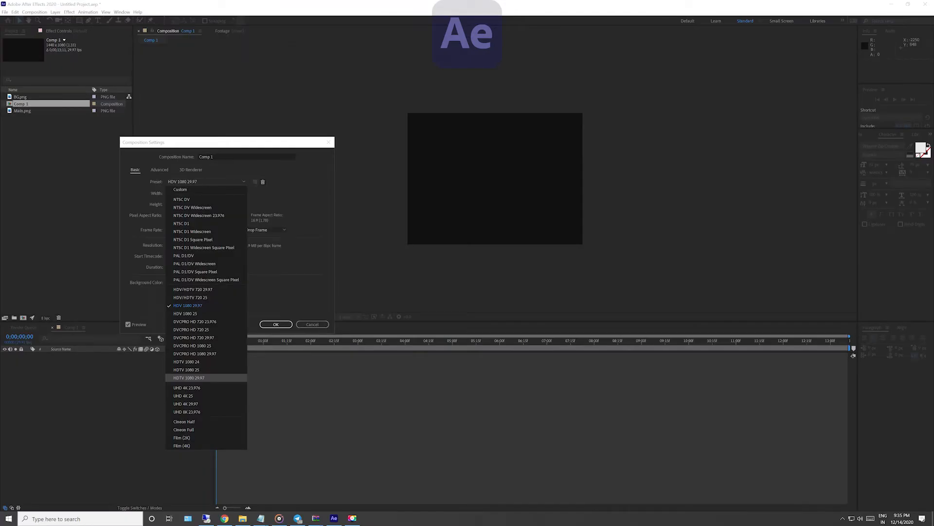
Choose the HDTV 1080 29.97 preset for Comp 1 and hide the BG.png layer
{"action": "left_click", "coordinate": [190, 378]}
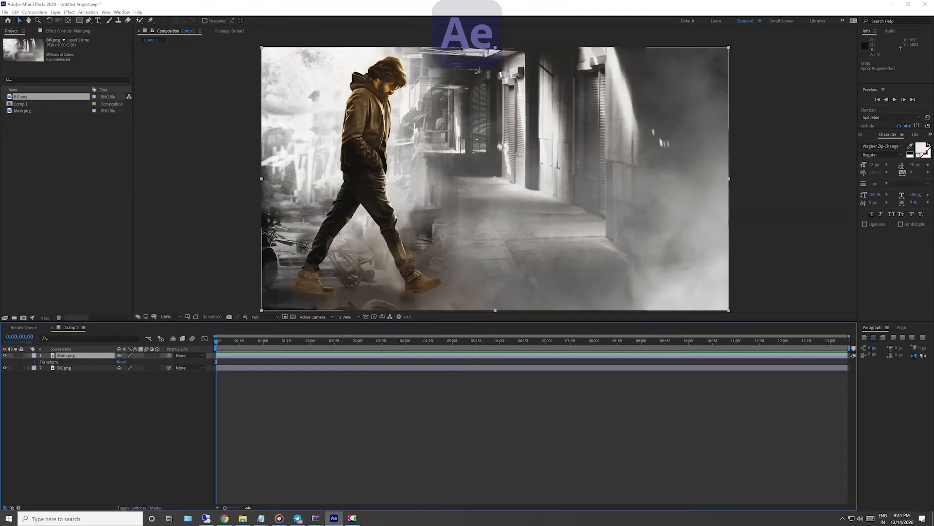
{"action": "left_click", "coordinate": [4, 368]}
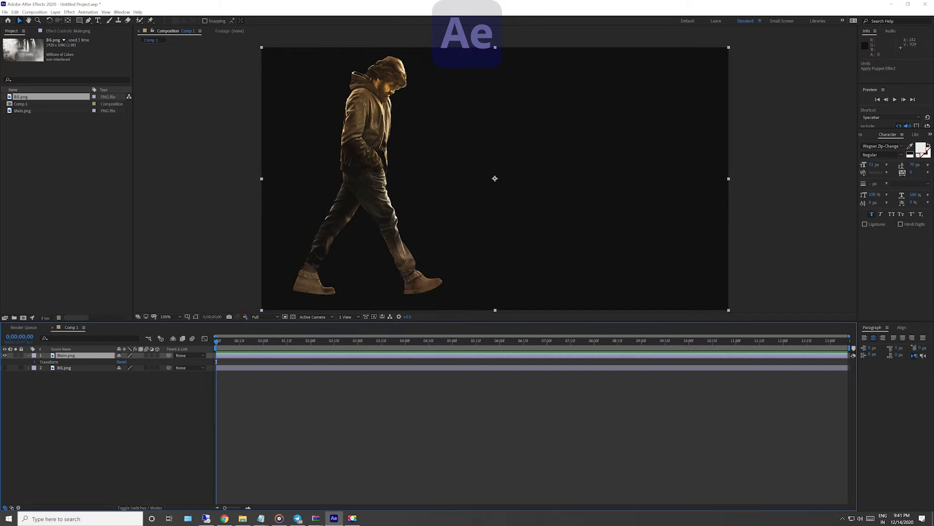
{"action": "left_click", "coordinate": [216, 362]}
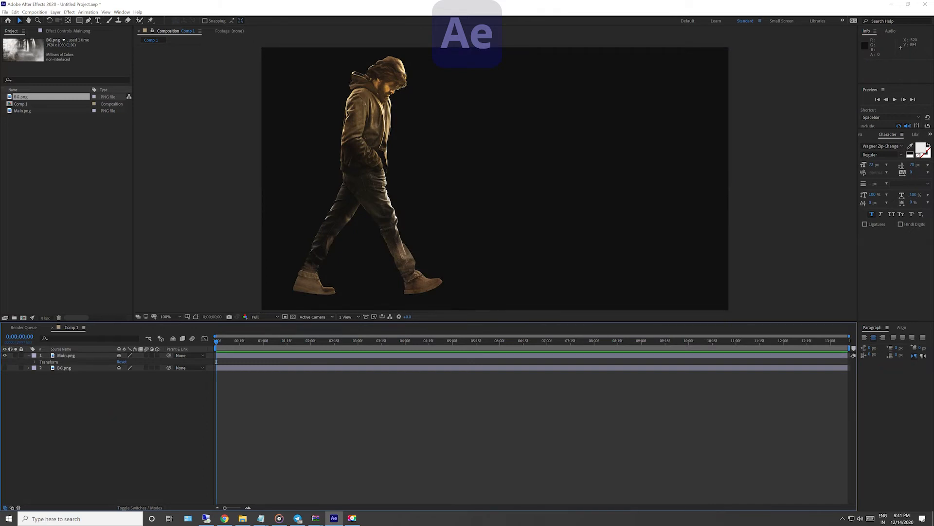
Add Puppet pins to the walking man's heels, toes and knees on both legs
{"action": "key", "text": "ctrl+p"}
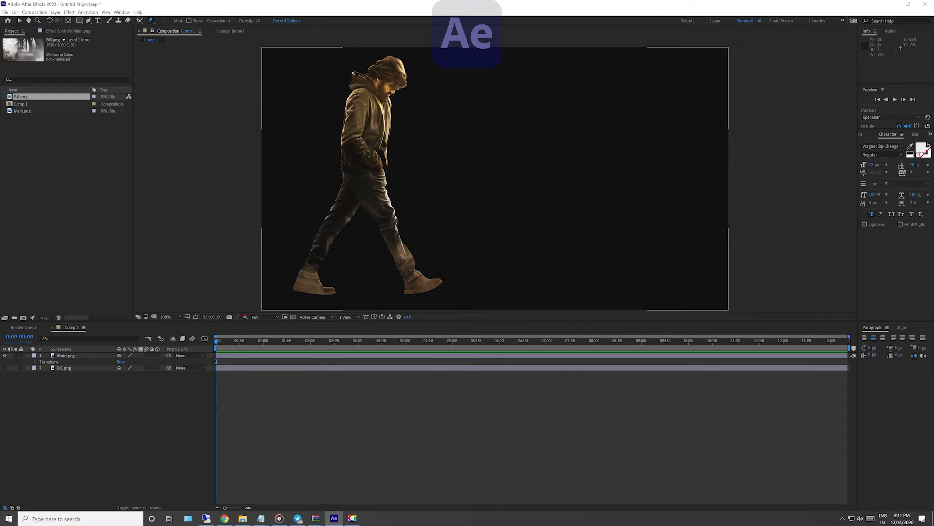
{"action": "left_click", "coordinate": [409, 288]}
{"action": "left_click", "coordinate": [433, 281]}
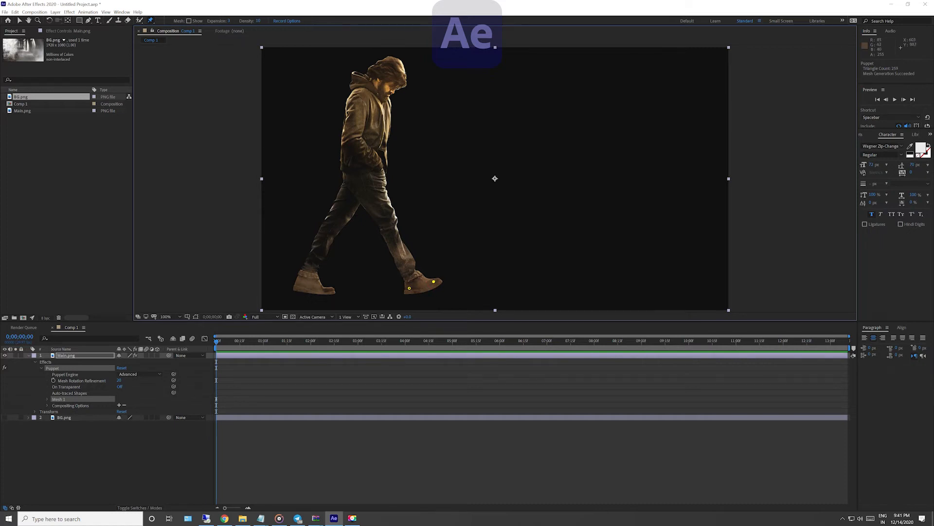
{"action": "left_click", "coordinate": [392, 227]}
{"action": "left_click", "coordinate": [336, 223]}
{"action": "left_click", "coordinate": [298, 281]}
Reveal the Puppet pins under Mesh 1's Deform group and move the current time to 0;00;05;00
{"action": "left_click", "coordinate": [47, 399]}
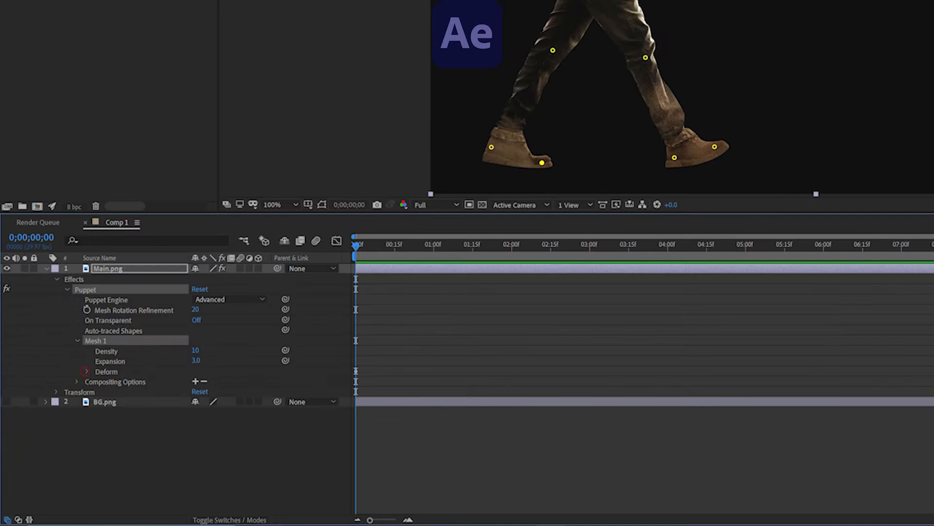
{"action": "left_click", "coordinate": [53, 418]}
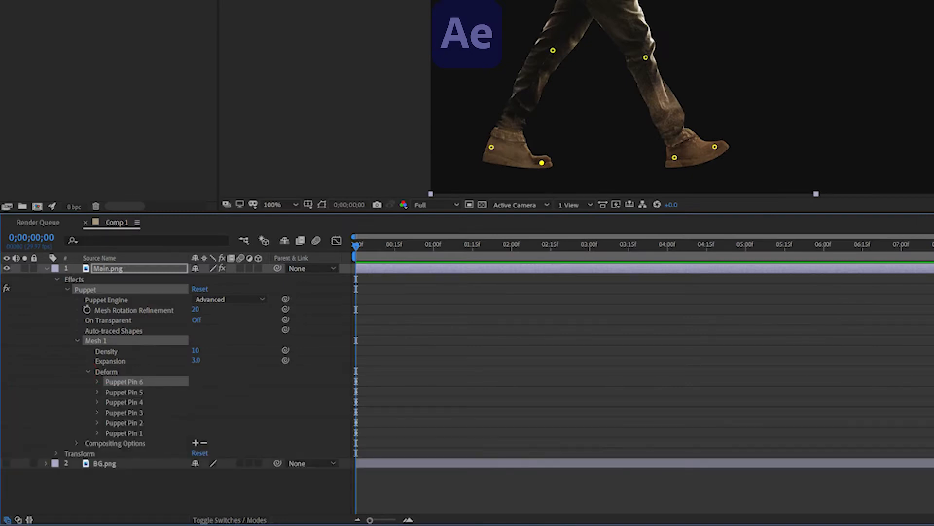
{"action": "left_click_drag", "start_coordinate": [356, 245], "coordinate": [606, 245]}
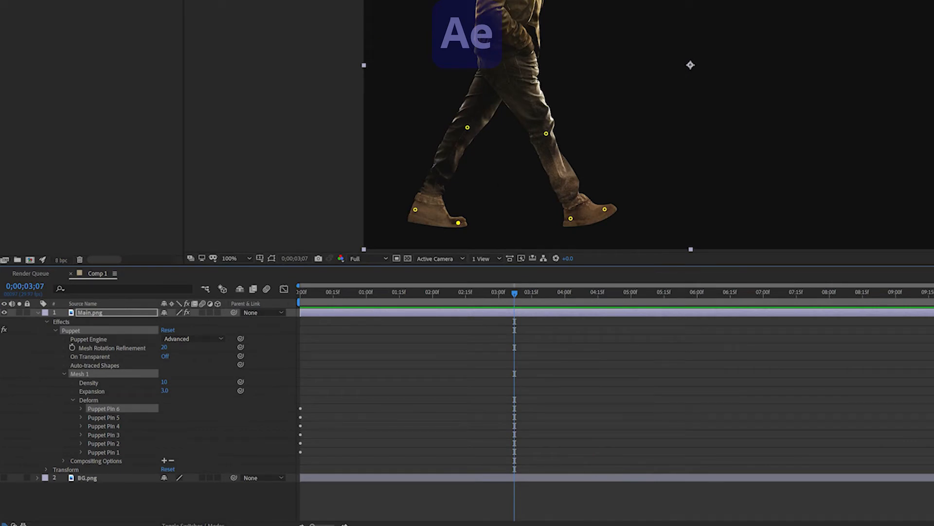
{"action": "left_click_drag", "start_coordinate": [514, 294], "coordinate": [610, 293]}
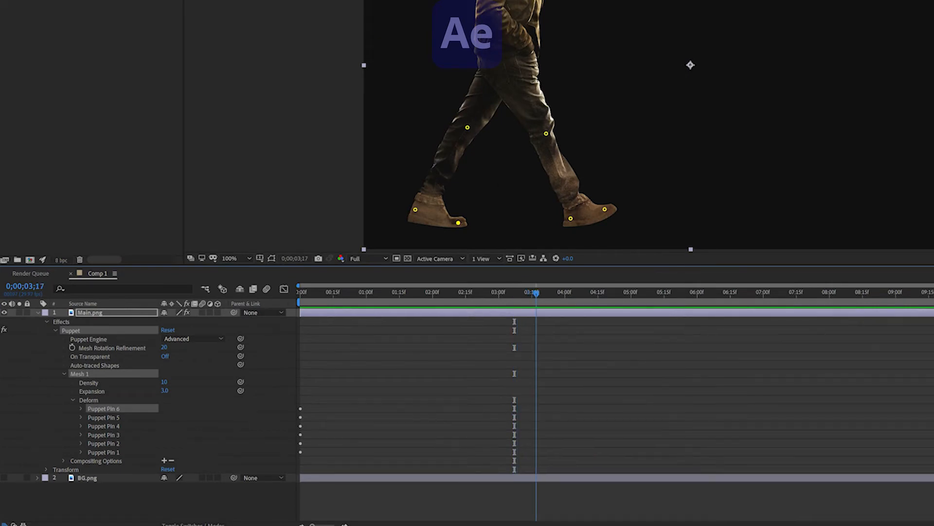
{"action": "mouse_move", "coordinate": [439, 341]}
{"action": "left_mouse_down"}
{"action": "mouse_move", "coordinate": [382, 341]}
{"action": "mouse_move", "coordinate": [462, 340]}
{"action": "mouse_move", "coordinate": [453, 341]}
{"action": "left_mouse_up"}
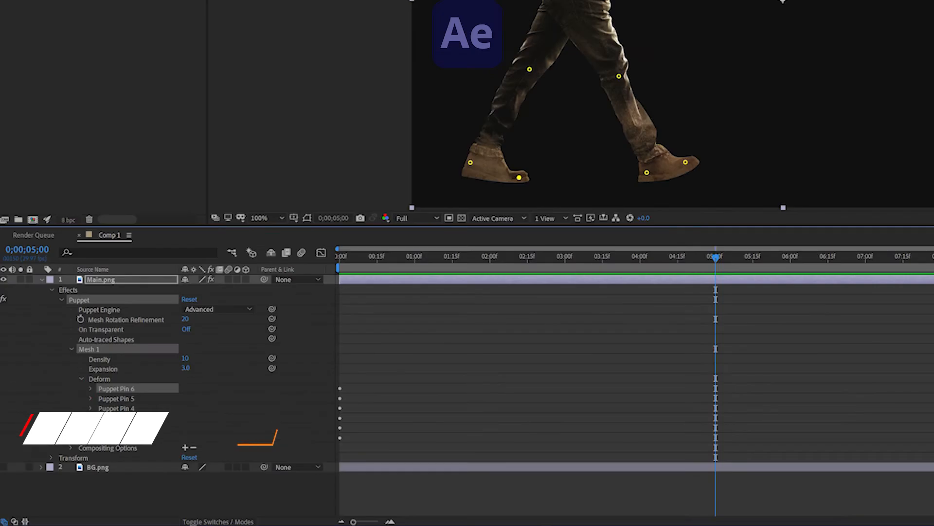
Expand Puppet Pins 6 through 1 of Main.png to show their Position properties
{"action": "left_click", "coordinate": [59, 424]}
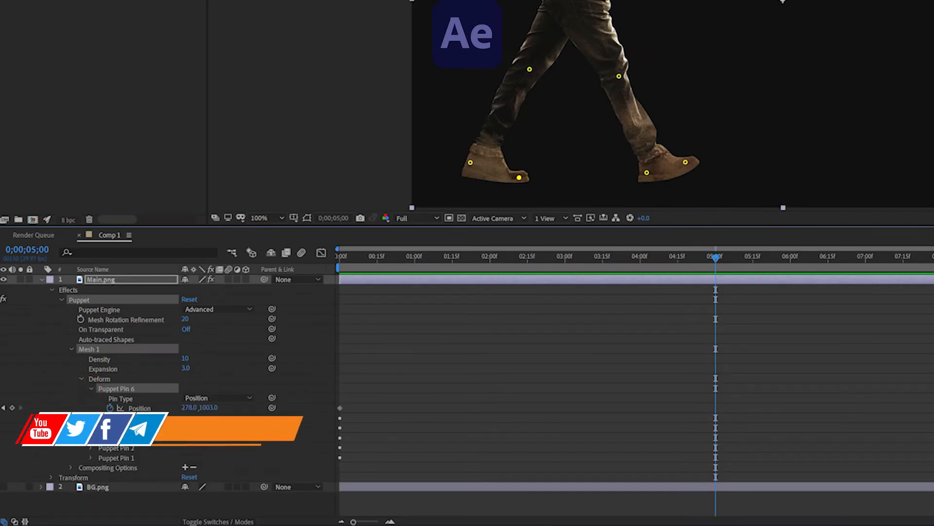
{"action": "left_click", "coordinate": [91, 419]}
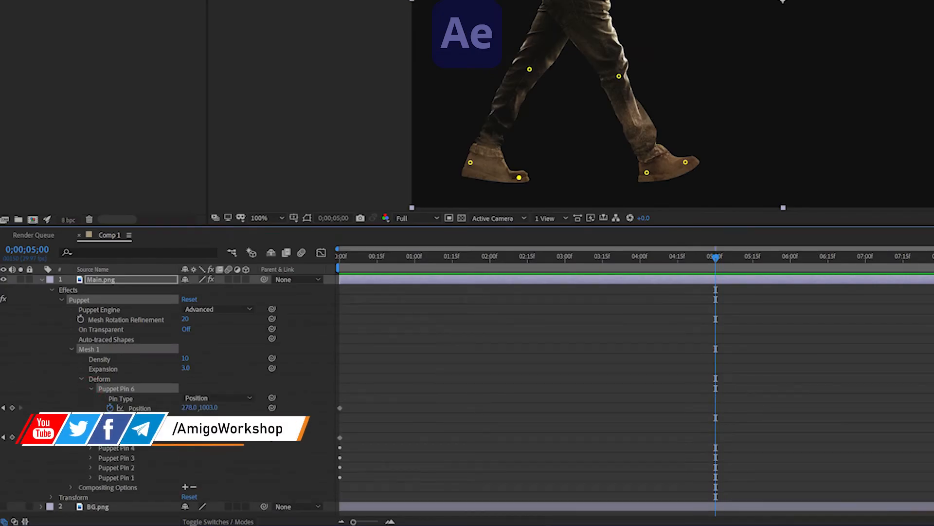
{"action": "scroll", "coordinate": [168, 389], "scroll_direction": "down", "scroll_amount": 1}
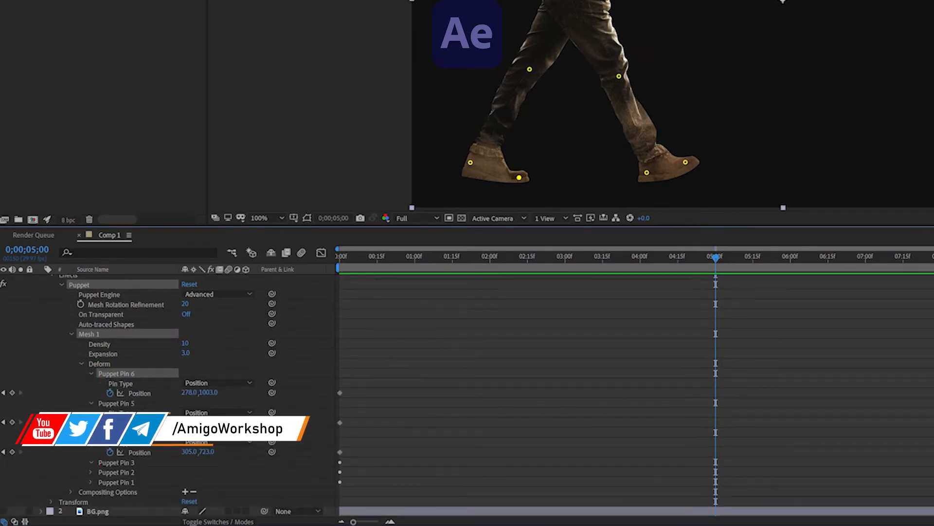
{"action": "left_click", "coordinate": [91, 462]}
{"action": "left_click", "coordinate": [90, 472]}
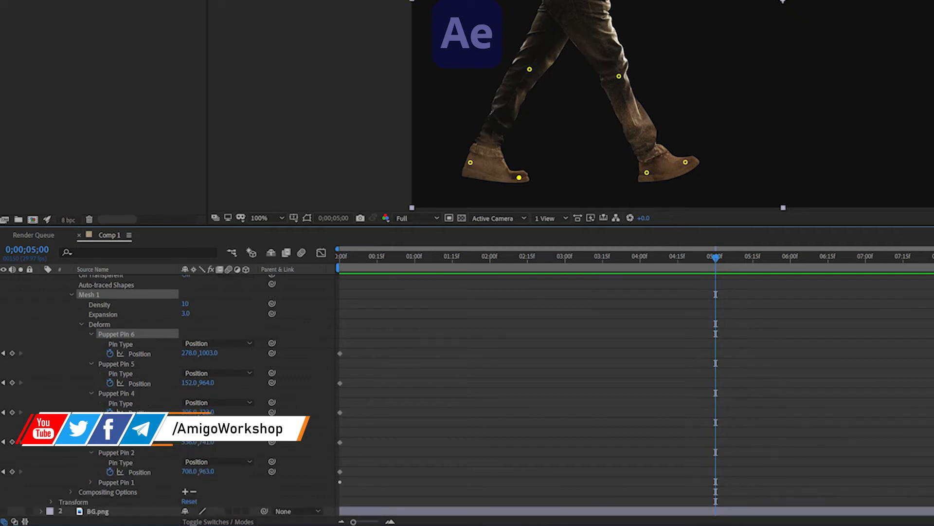
{"action": "left_click", "coordinate": [91, 482]}
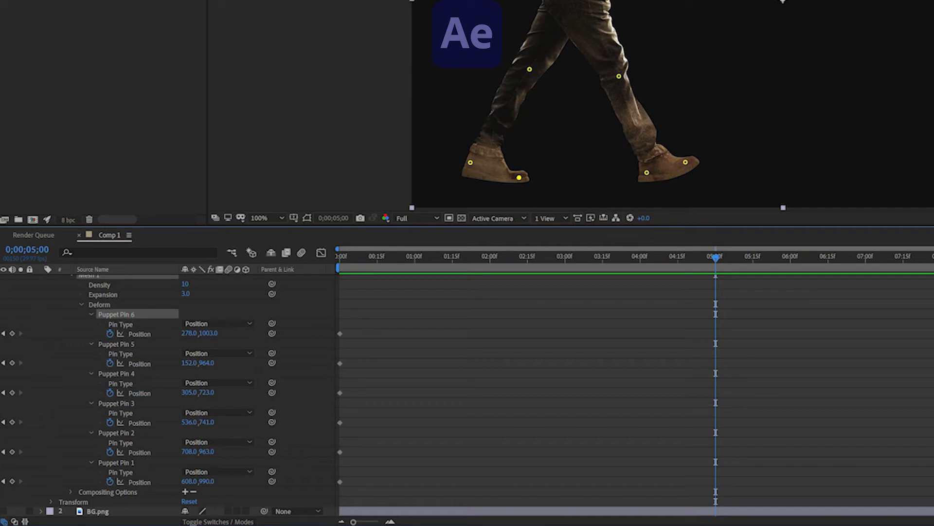
Add Position keyframes for all six Puppet pins at 0;00;05;00
{"action": "left_click", "coordinate": [12, 334]}
{"action": "left_click", "coordinate": [12, 363]}
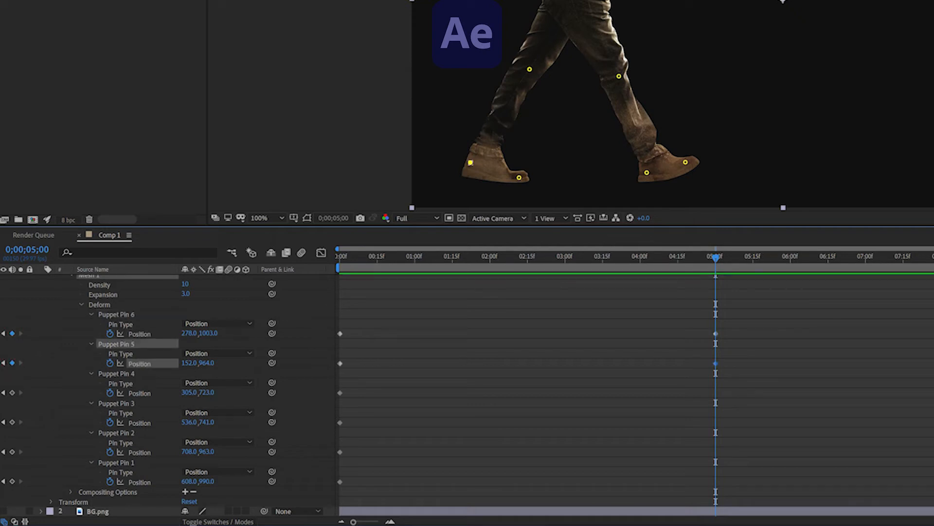
{"action": "left_click", "coordinate": [12, 393]}
{"action": "left_click", "coordinate": [12, 422]}
{"action": "left_click", "coordinate": [12, 452]}
{"action": "left_click", "coordinate": [12, 481]}
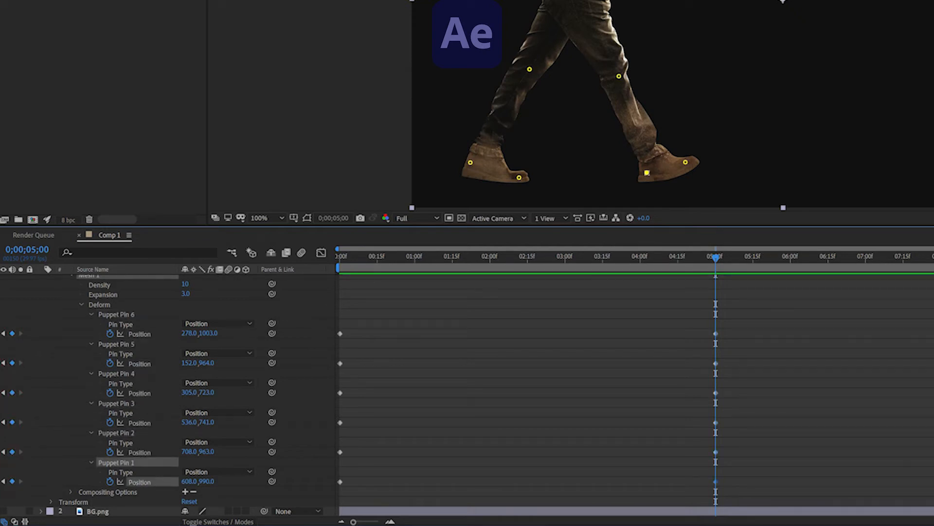
Return to 0;00;00;00 and lower the man's rear foot slightly with its heel and toe pins
{"action": "left_click_drag", "start_coordinate": [716, 257], "coordinate": [672, 257]}
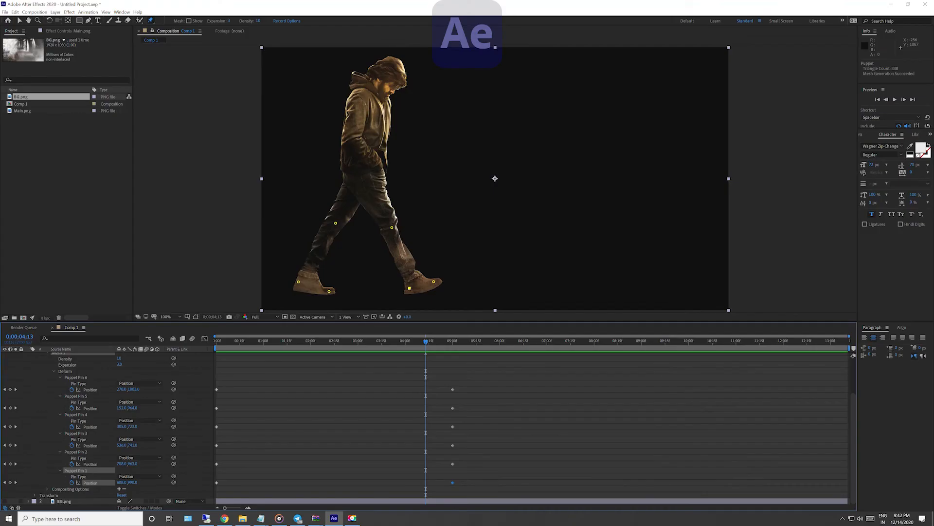
{"action": "left_click_drag", "start_coordinate": [426, 342], "coordinate": [217, 341]}
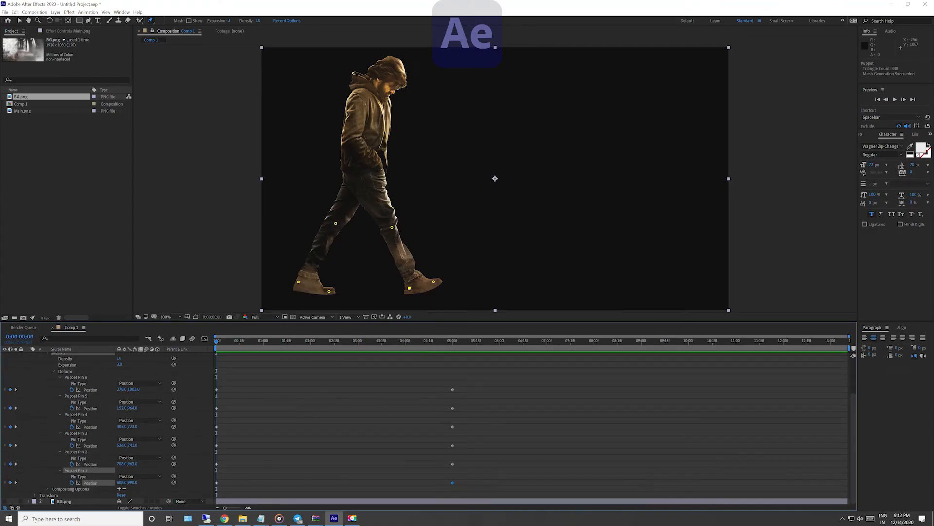
{"action": "key", "text": "v"}
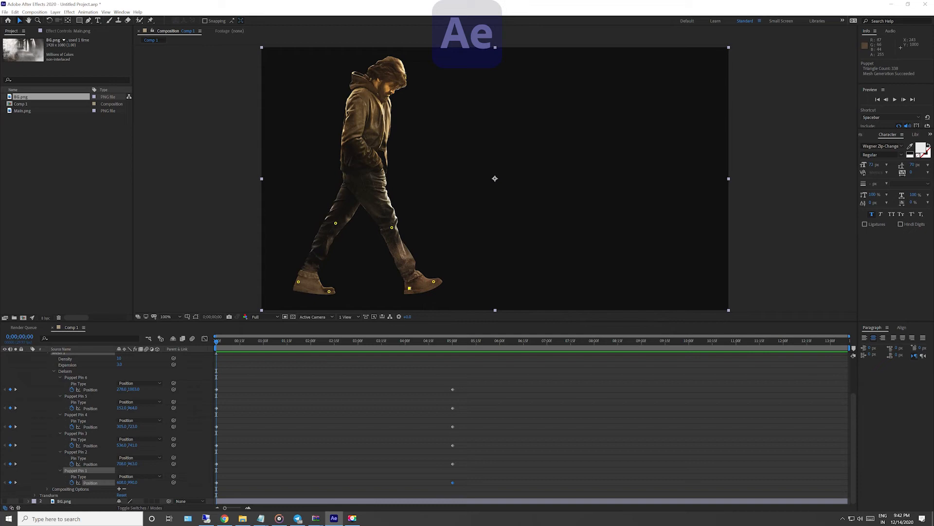
{"action": "left_click_drag", "start_coordinate": [299, 282], "coordinate": [331, 294]}
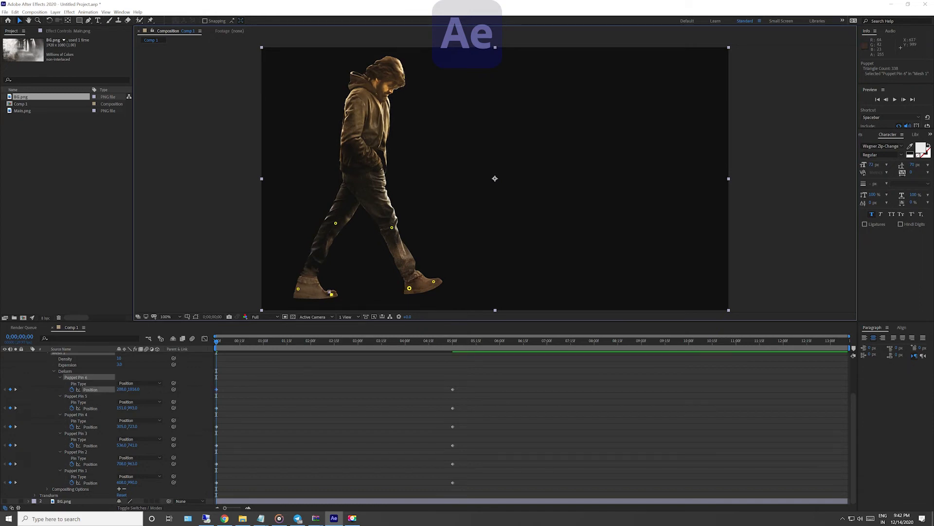
Pull the front foot back with its toe pointing down, raise the front knee pin, and preview the leg animation
{"action": "mouse_move", "coordinate": [410, 288]}
{"action": "left_mouse_down"}
{"action": "mouse_move", "coordinate": [397, 290]}
{"action": "mouse_move", "coordinate": [435, 284]}
{"action": "mouse_move", "coordinate": [422, 294]}
{"action": "mouse_move", "coordinate": [386, 284]}
{"action": "mouse_move", "coordinate": [406, 295]}
{"action": "left_mouse_up"}
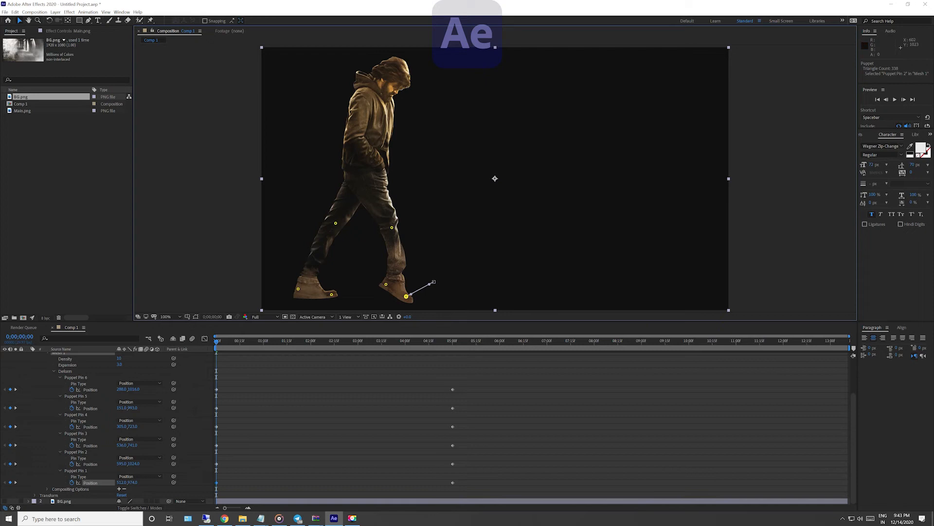
{"action": "left_click_drag", "start_coordinate": [392, 227], "coordinate": [391, 213]}
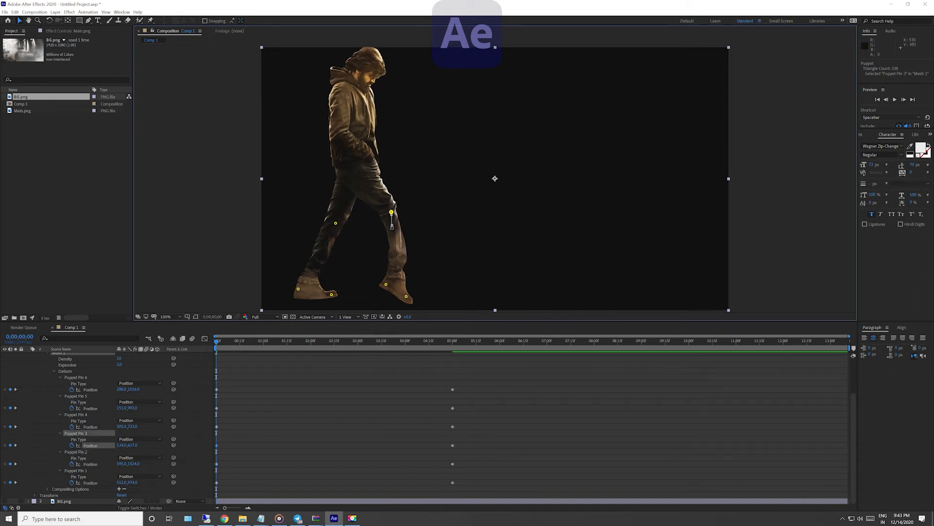
{"action": "key", "text": "space"}
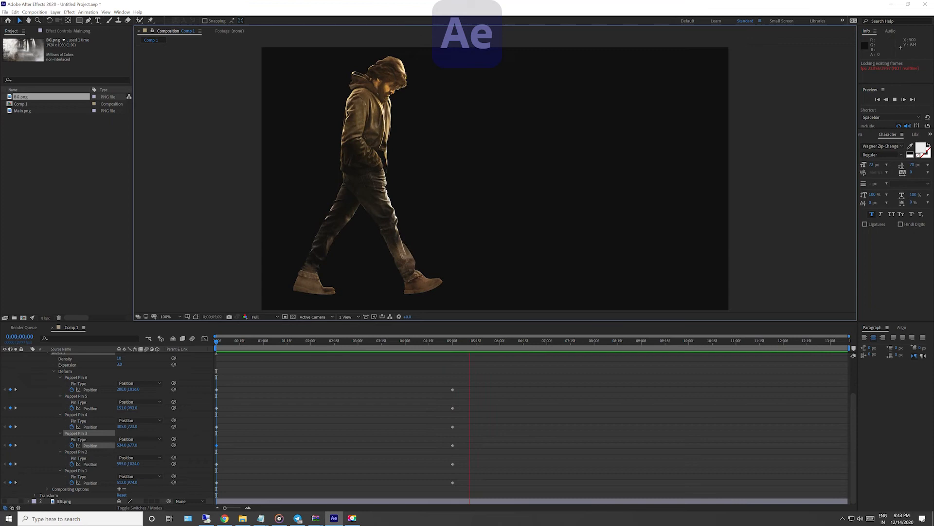
At 0;00;00;00, reposition both knee pins and the front foot's heel and toe pins so that foot lies flatter, then preview the walk
{"action": "key", "text": "space"}
{"action": "left_click", "coordinate": [367, 341]}
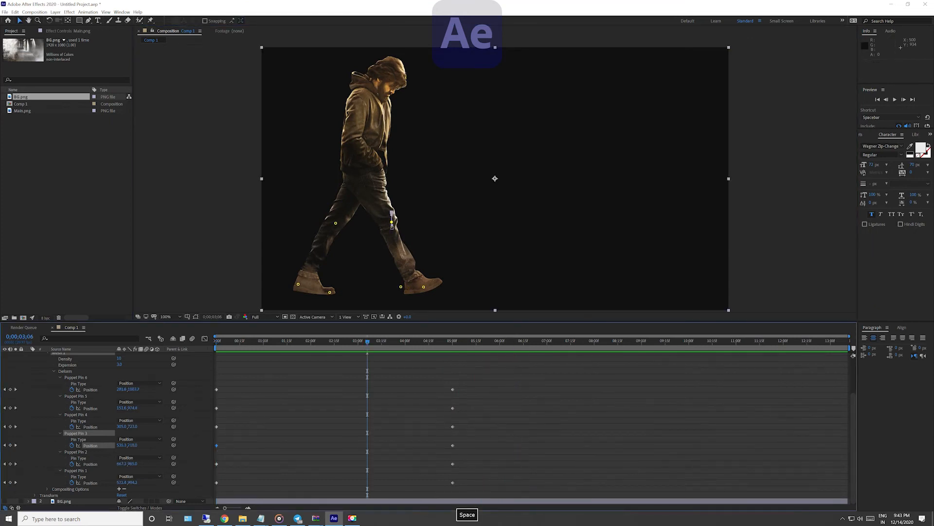
{"action": "left_click_drag", "start_coordinate": [366, 341], "coordinate": [251, 341]}
{"action": "left_click", "coordinate": [4, 388]}
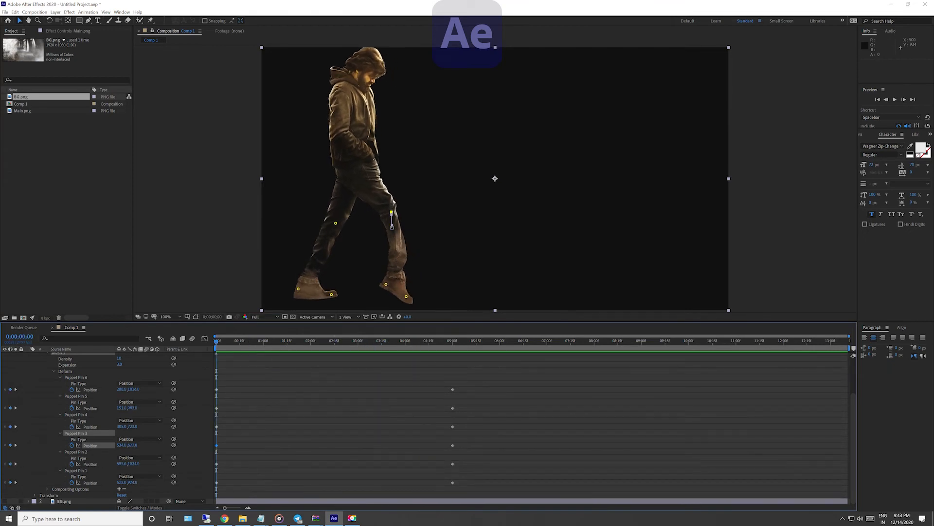
{"action": "left_click_drag", "start_coordinate": [391, 213], "coordinate": [389, 215]}
{"action": "left_click_drag", "start_coordinate": [386, 284], "coordinate": [406, 282]}
{"action": "key", "text": "ctrl+z"}
{"action": "left_click_drag", "start_coordinate": [388, 215], "coordinate": [329, 224]}
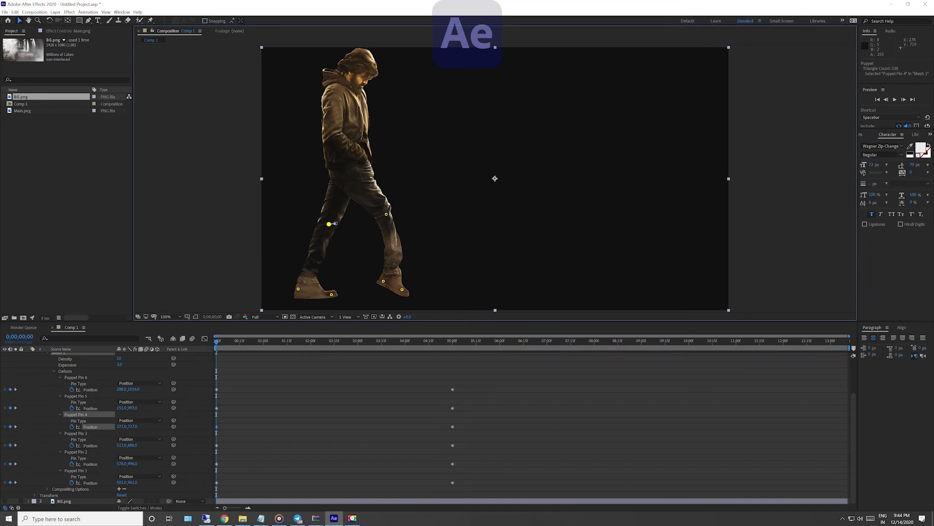
{"action": "mouse_move", "coordinate": [383, 281]}
{"action": "left_mouse_down"}
{"action": "mouse_move", "coordinate": [400, 289]}
{"action": "mouse_move", "coordinate": [373, 287]}
{"action": "left_mouse_up"}
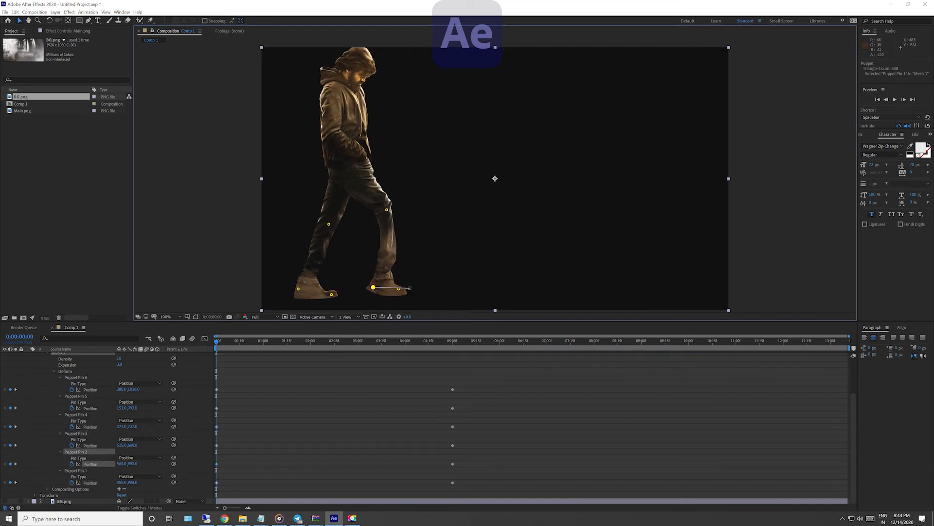
{"action": "key", "text": "space"}
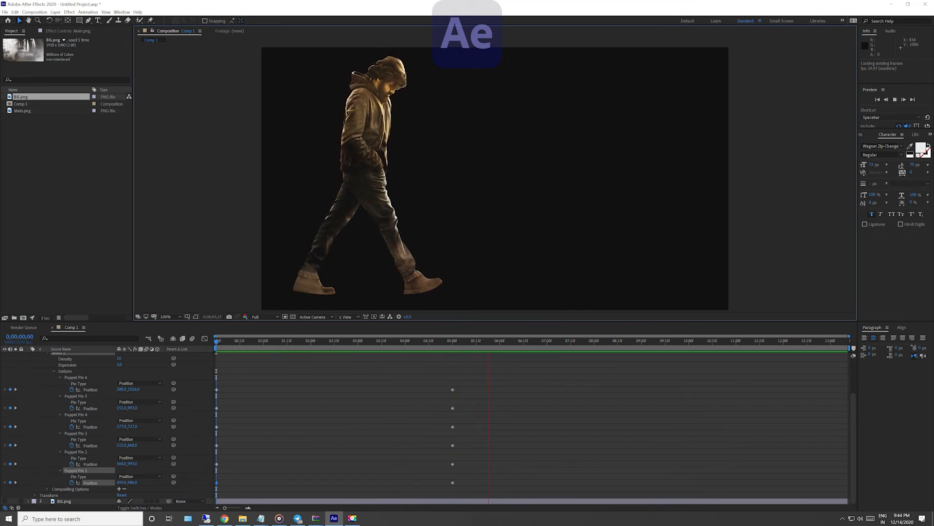
{"action": "key", "text": "space"}
At 0;00;05;00, lift the front foot's toe pin, nudge its heel and front knee pins slightly, and preview the walk
{"action": "left_click", "coordinate": [453, 341]}
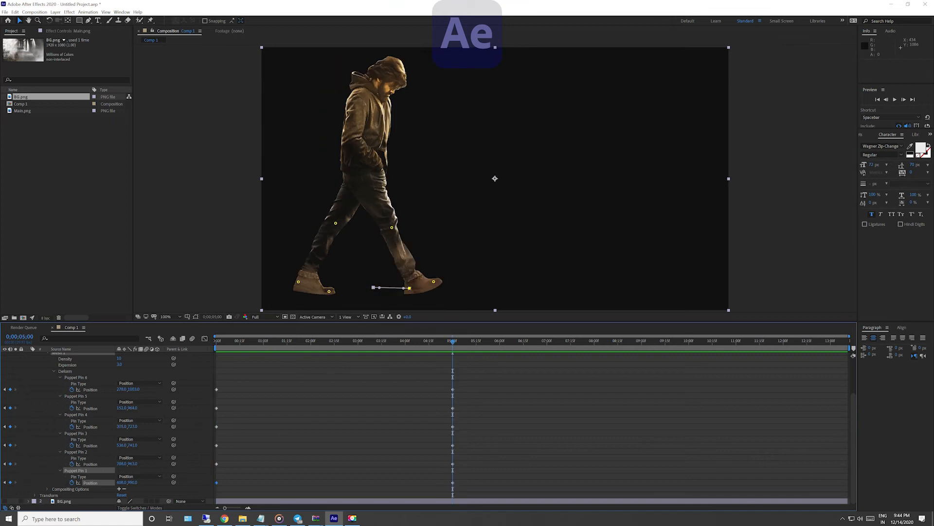
{"action": "left_click_drag", "start_coordinate": [409, 288], "coordinate": [411, 290]}
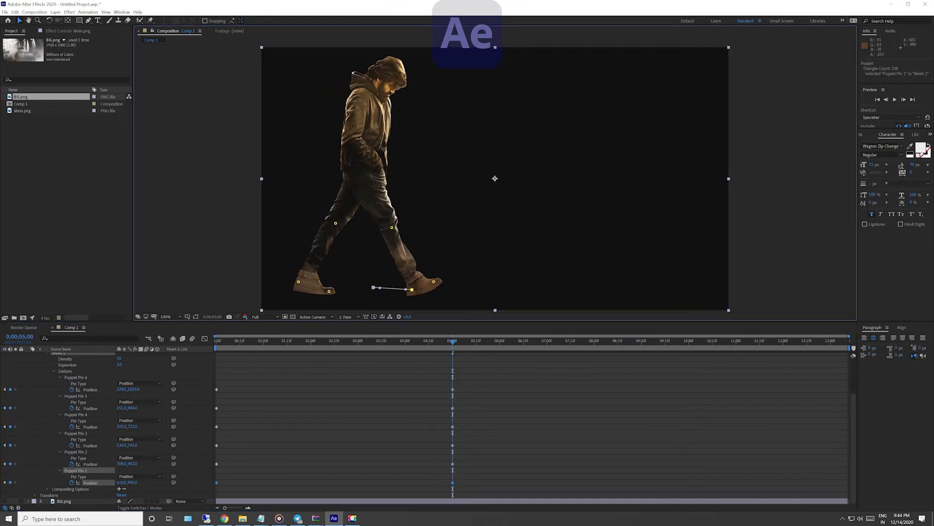
{"action": "left_click_drag", "start_coordinate": [434, 281], "coordinate": [434, 275]}
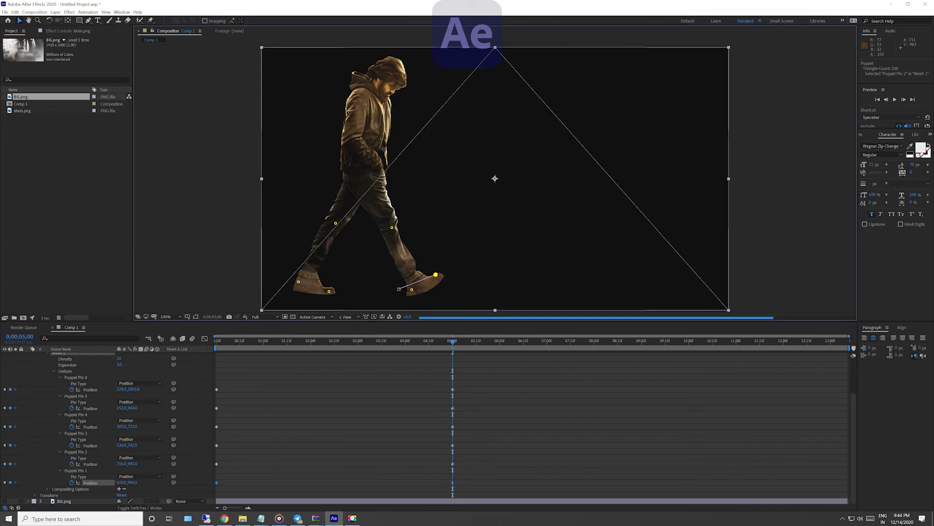
{"action": "left_click_drag", "start_coordinate": [393, 228], "coordinate": [390, 229]}
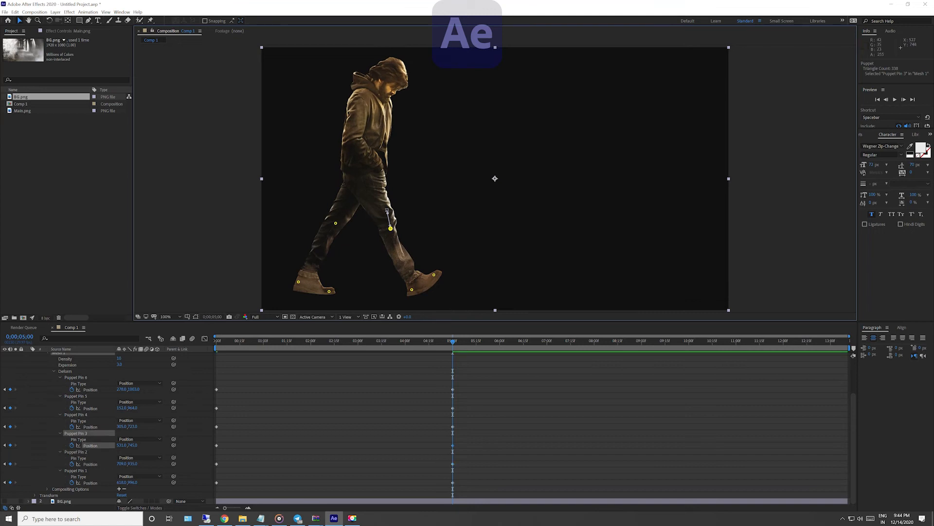
{"action": "key", "text": "space"}
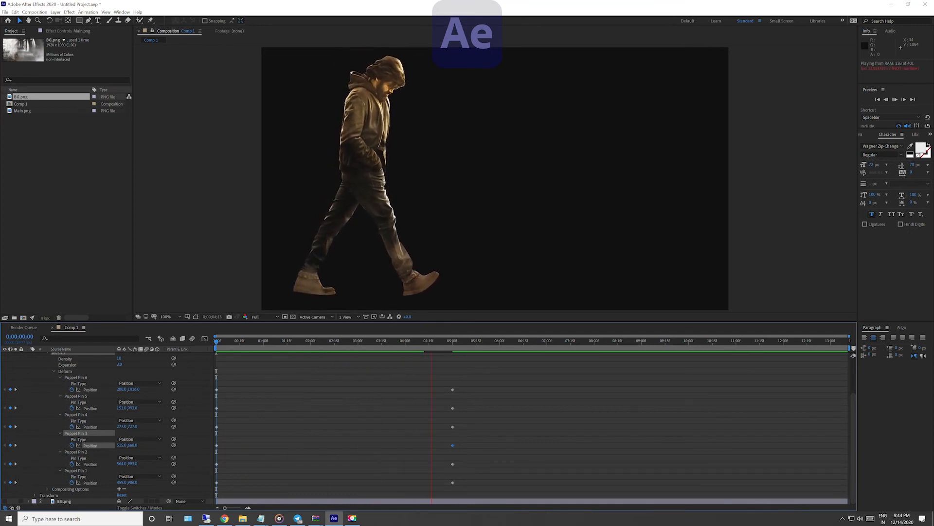
{"action": "key", "text": "space"}
Collapse the Main.png effect properties, make the BG.png layer visible, and preview the walk over the background
{"action": "left_click", "coordinate": [35, 361]}
{"action": "left_click", "coordinate": [4, 374]}
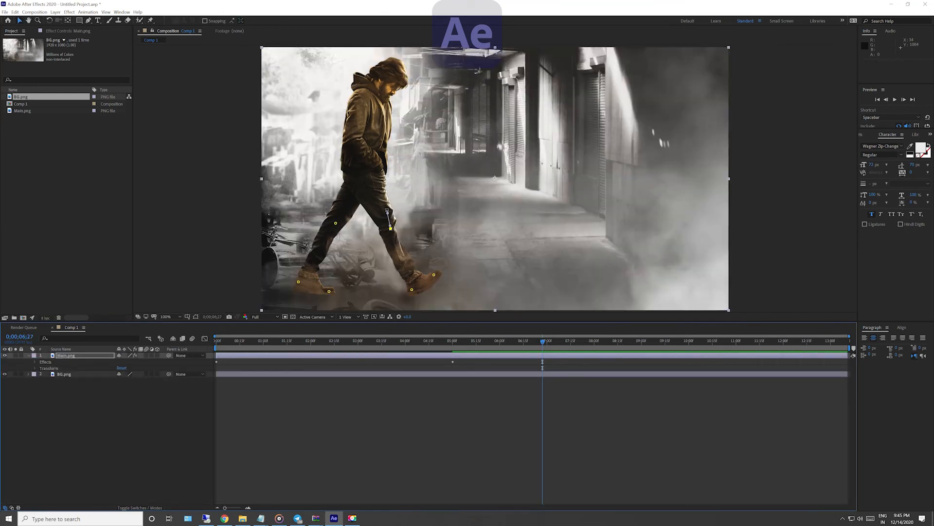
{"action": "key", "text": "space"}
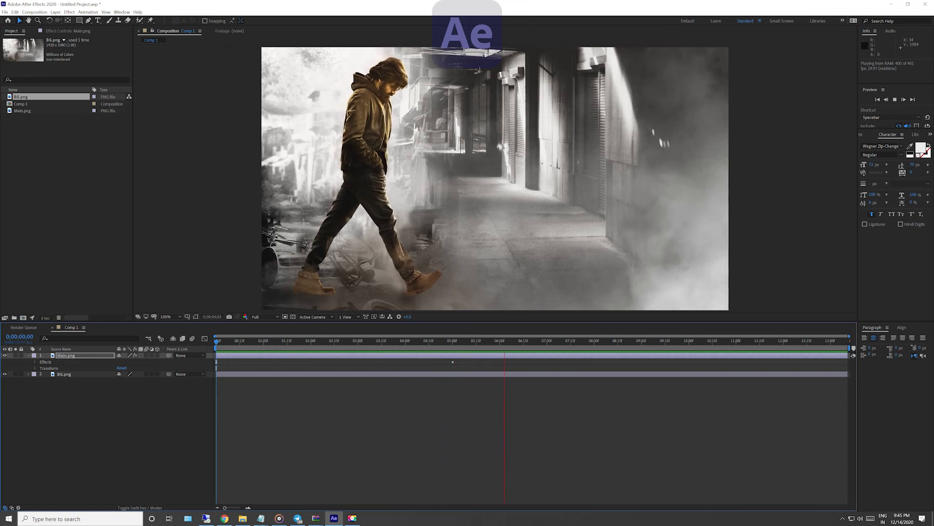
{"action": "key", "text": "space"}
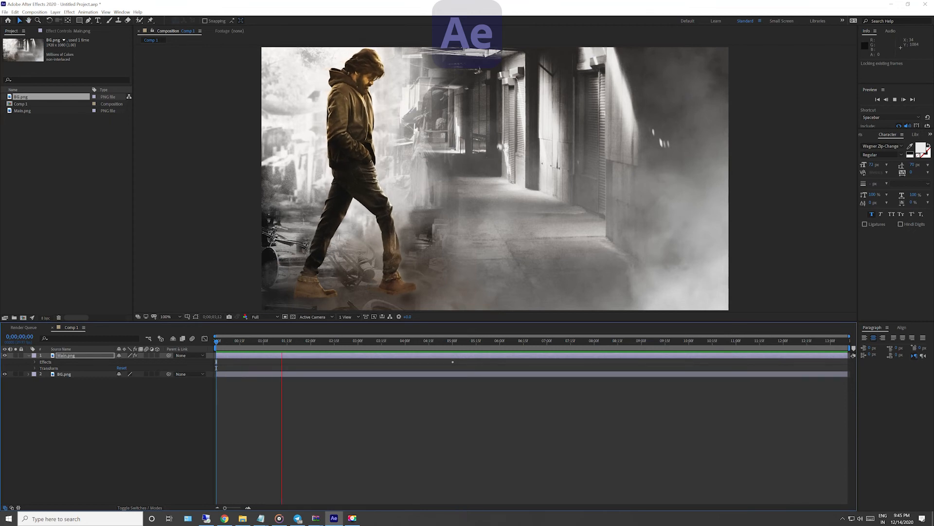
{"action": "key", "text": "space"}
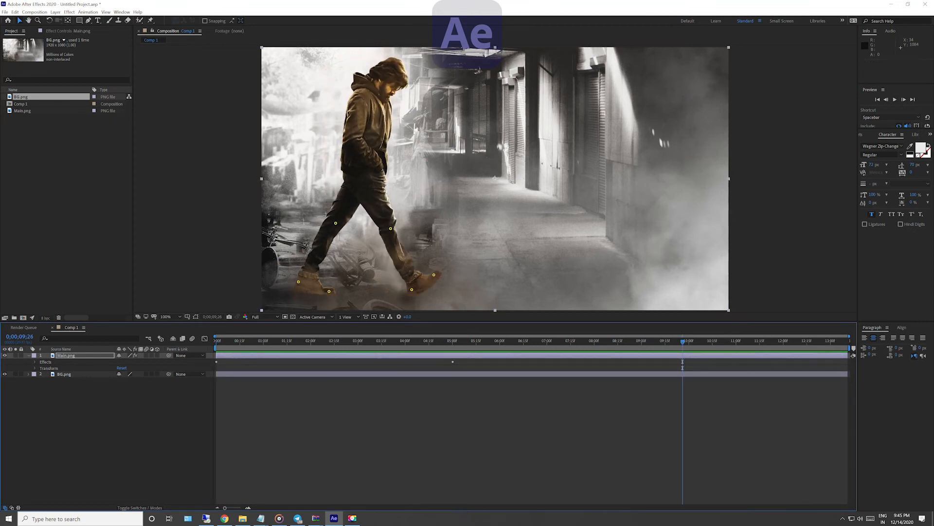
{"action": "key", "text": "space"}
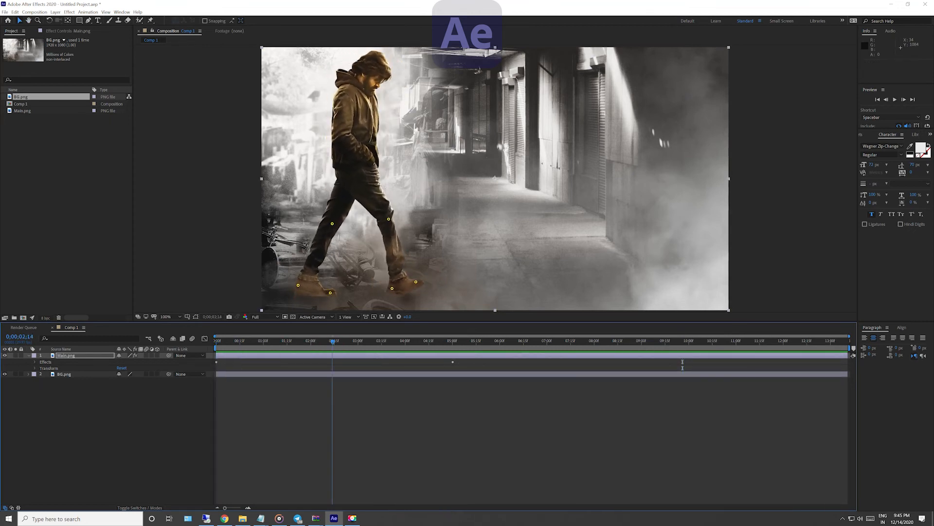
Add a two-node camera named Camera 1 with the 35mm preset and dismiss the 2D layer warning
{"action": "right_click", "coordinate": [138, 412]}
{"action": "mouse_move", "coordinate": [195, 417]}
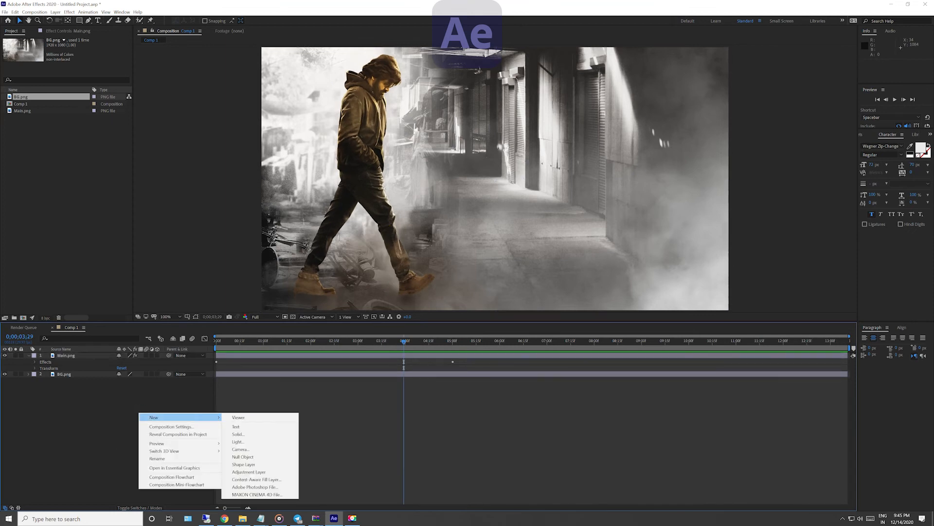
{"action": "left_click", "coordinate": [240, 449]}
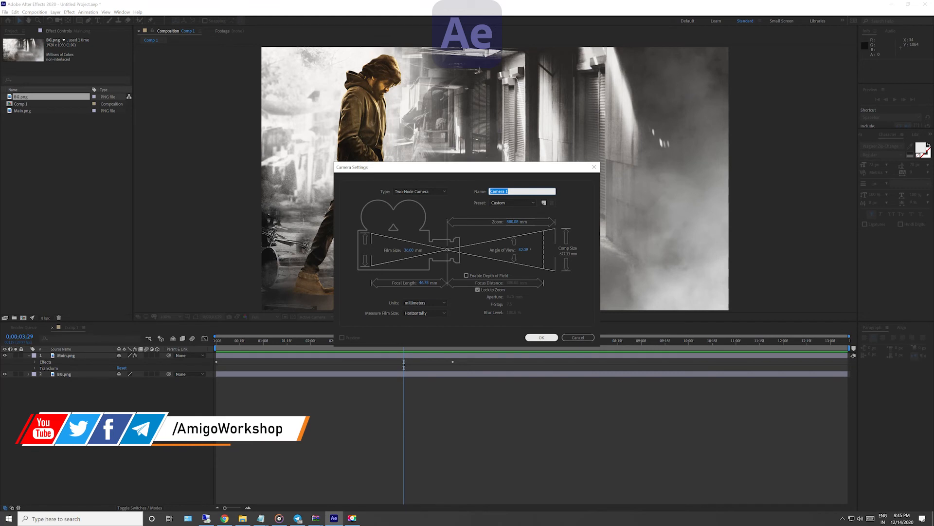
{"action": "left_click", "coordinate": [512, 202]}
{"action": "left_click", "coordinate": [502, 249]}
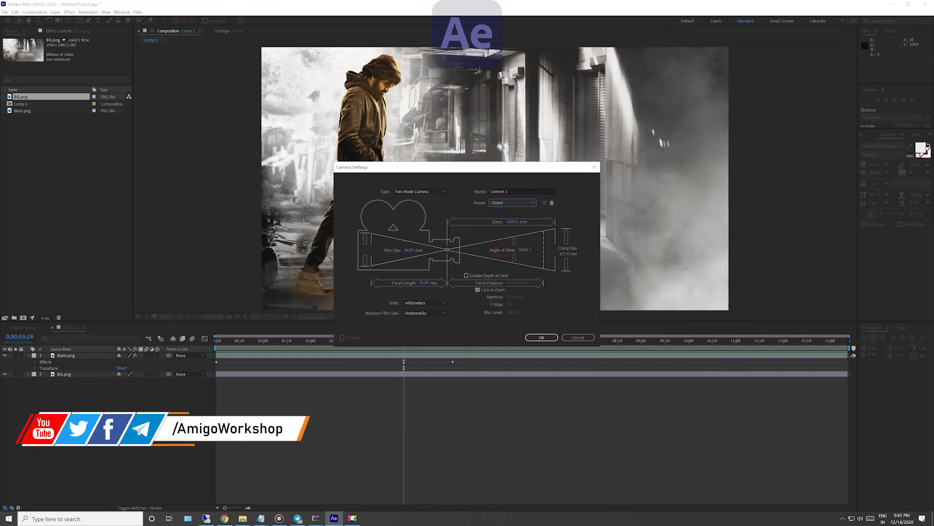
{"action": "left_click", "coordinate": [541, 337]}
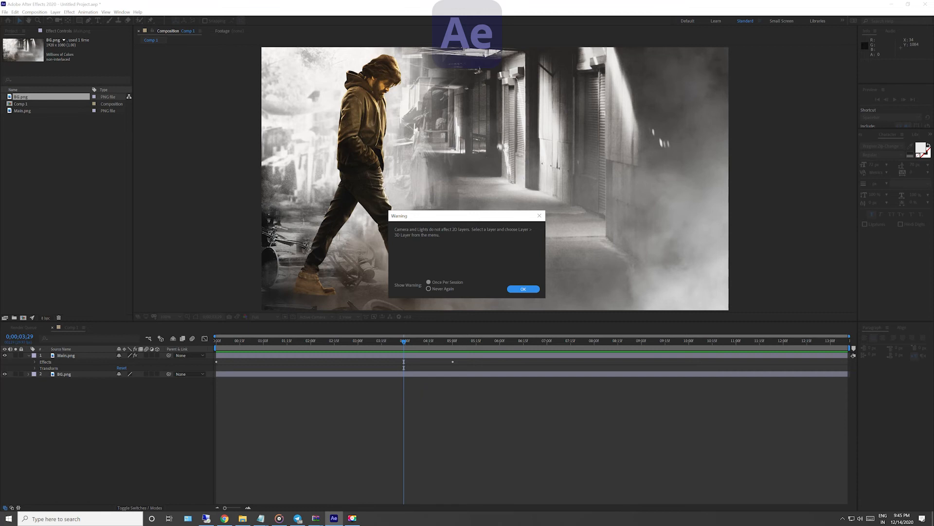
{"action": "left_click", "coordinate": [520, 288]}
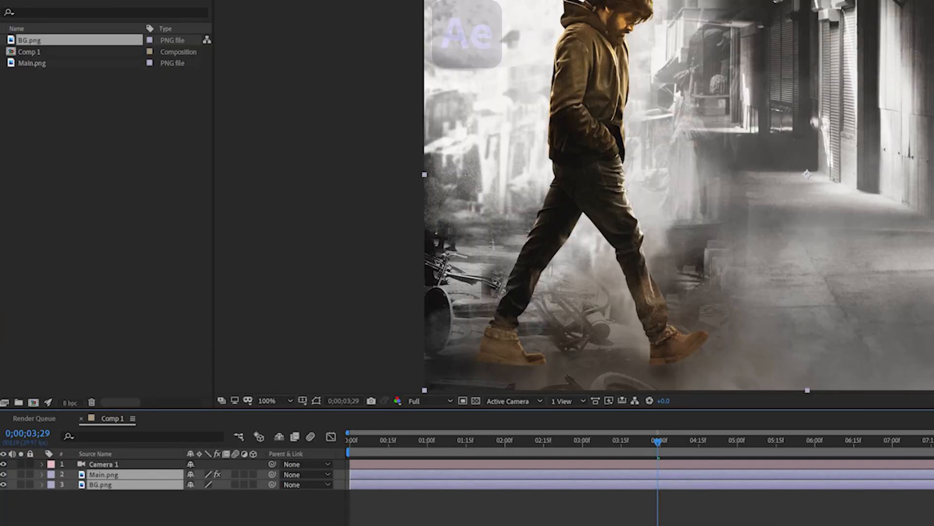
Pre-compose the Main.png and BG.png layers as Scene and make the Scene layer 3D
{"action": "left_click_drag", "start_coordinate": [79, 385], "coordinate": [63, 365]}
{"action": "left_click_drag", "start_coordinate": [95, 480], "coordinate": [95, 474]}
{"action": "right_click", "coordinate": [95, 475]}
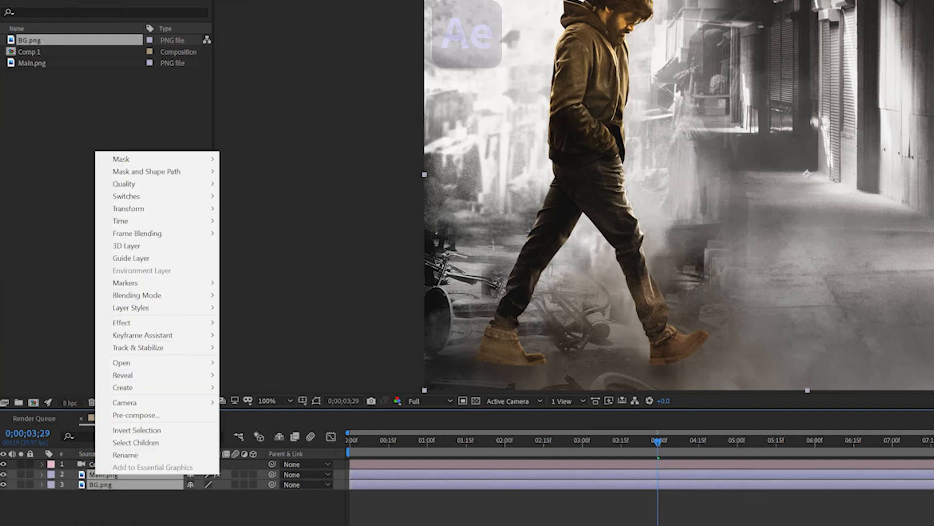
{"action": "left_click", "coordinate": [136, 414]}
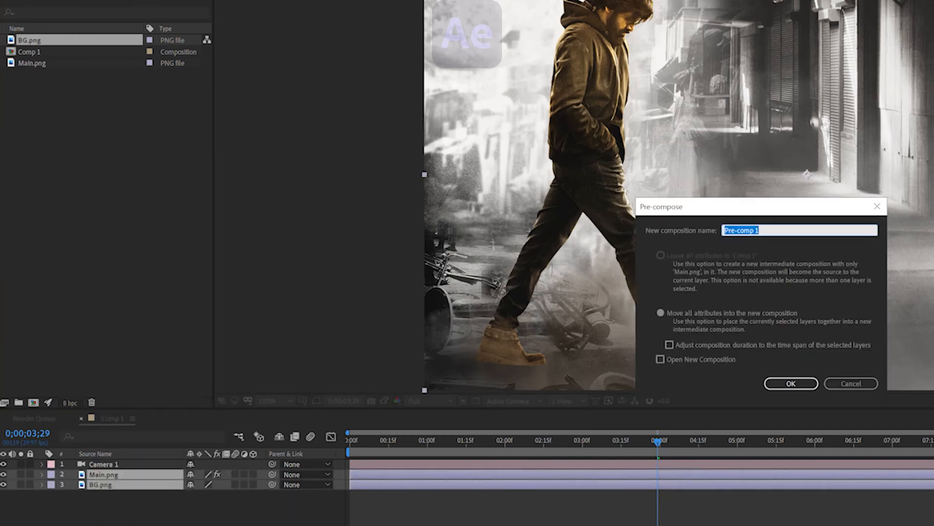
{"action": "type", "text": "Scene"}
{"action": "key", "text": "Return"}
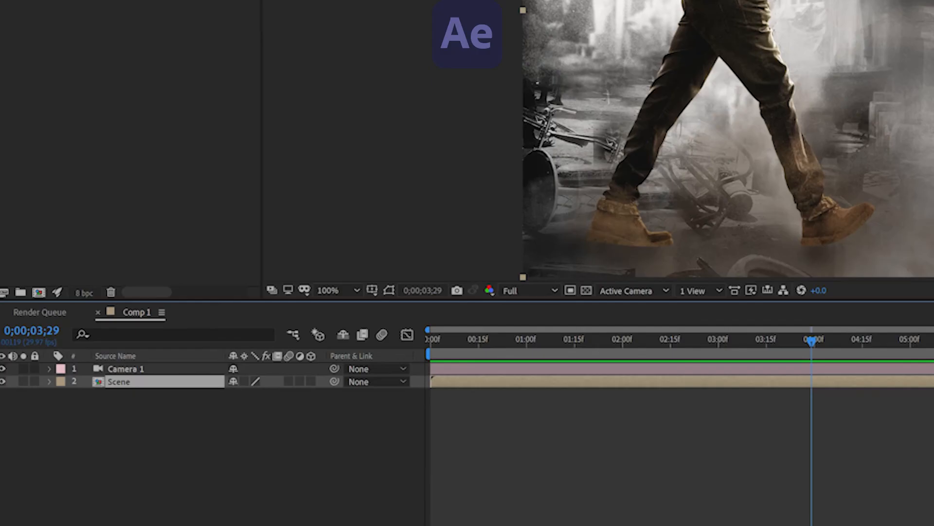
{"action": "left_click", "coordinate": [311, 382]}
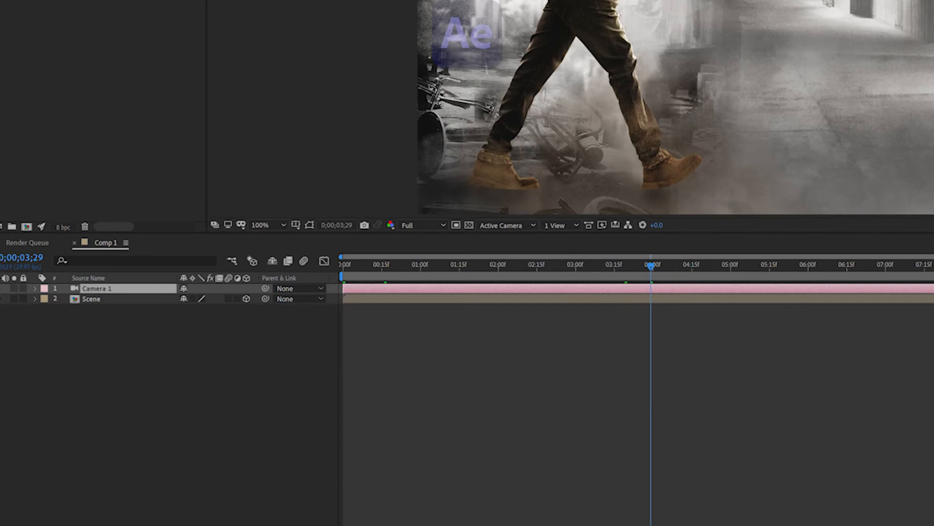
Expand Camera 1's properties and enable keyframing for all six Transform properties at 0;00;00;00
{"action": "left_click", "coordinate": [35, 288]}
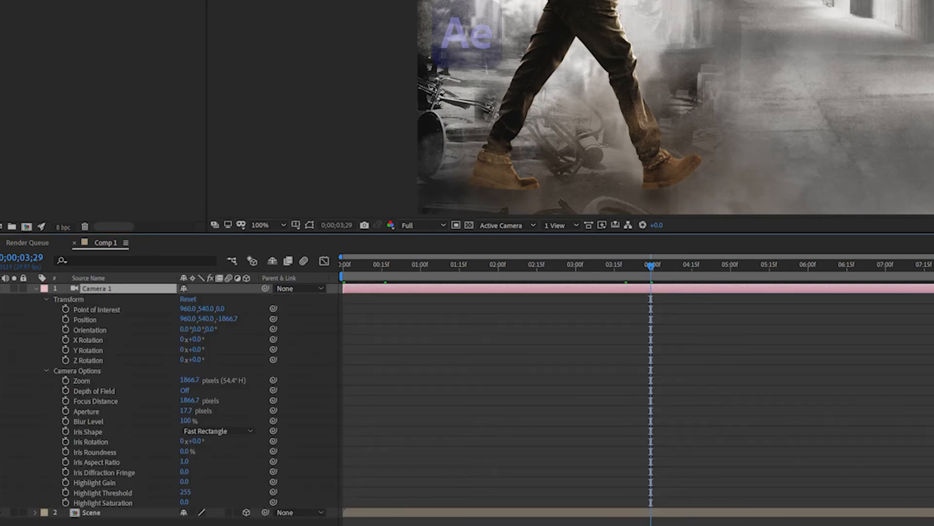
{"action": "left_click_drag", "start_coordinate": [352, 266], "coordinate": [342, 266]}
{"action": "left_click_drag", "start_coordinate": [66, 309], "coordinate": [66, 360]}
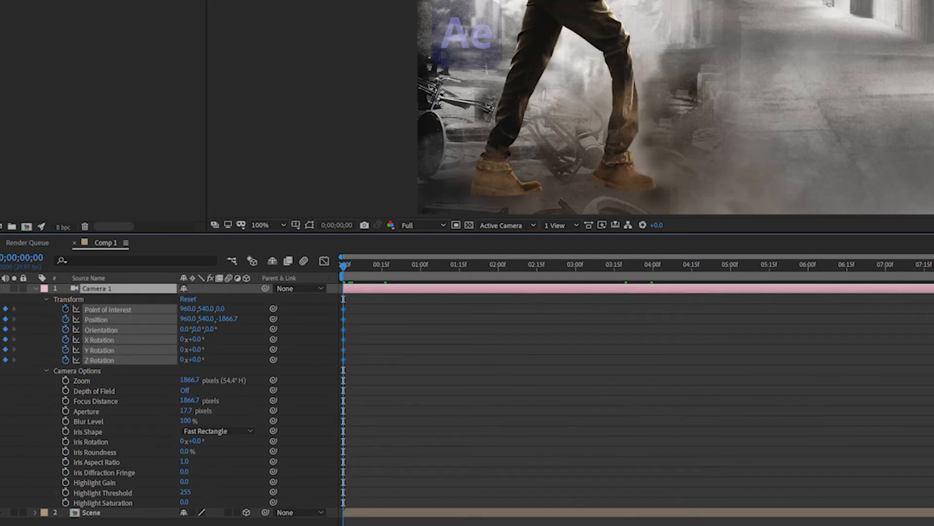
{"action": "key", "text": "Return"}
Add keyframes for all six Camera 1 Transform properties at 0;00;05;09
{"action": "left_click_drag", "start_coordinate": [343, 266], "coordinate": [764, 266]}
{"action": "key", "text": "Page_Up"}
{"action": "key", "text": "Page_Up"}
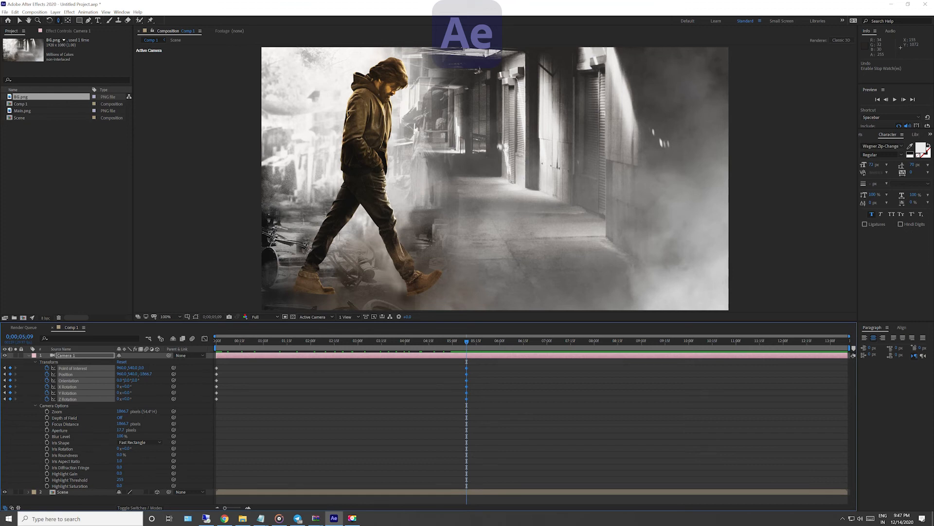
At 0;00;00;00, dolly Camera 1 in and track it toward the man's legs and feet, then preview the camera move
{"action": "key", "text": "Home"}
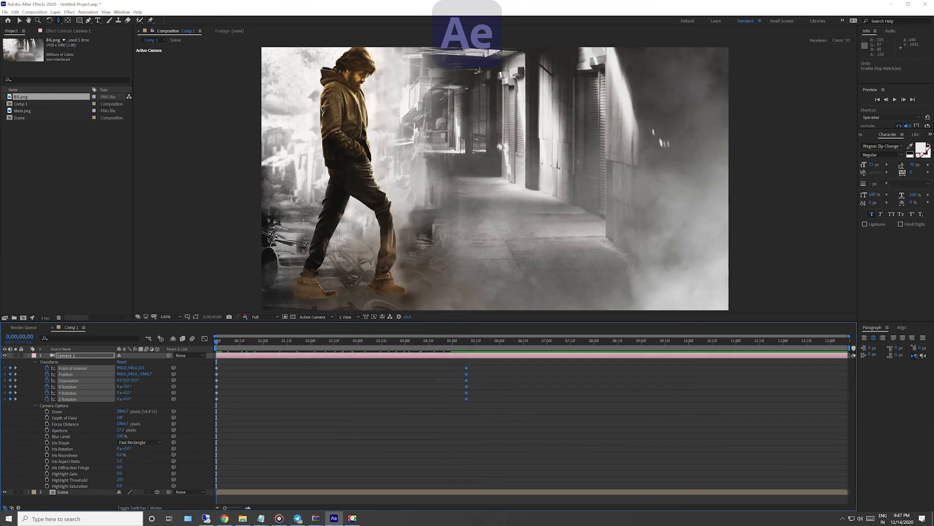
{"action": "left_click_drag", "start_coordinate": [358, 131], "coordinate": [361, 51]}
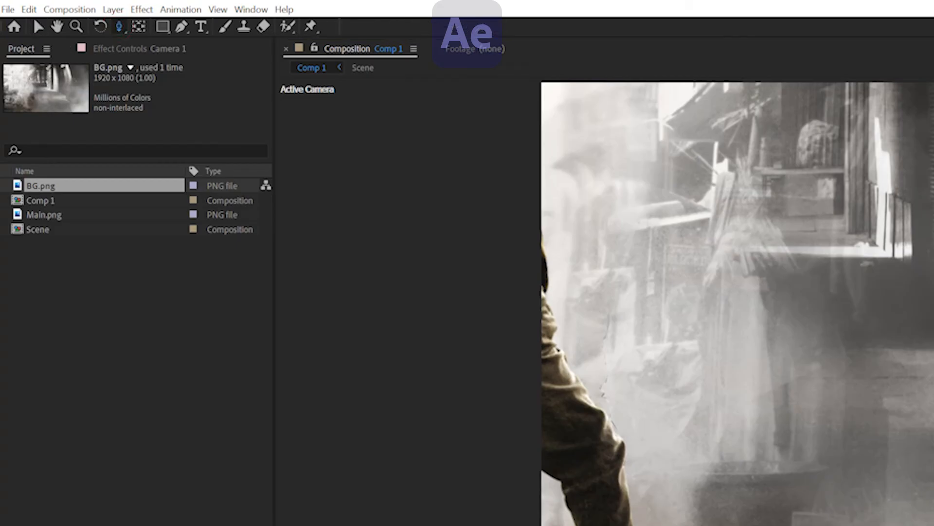
{"action": "key", "text": "v"}
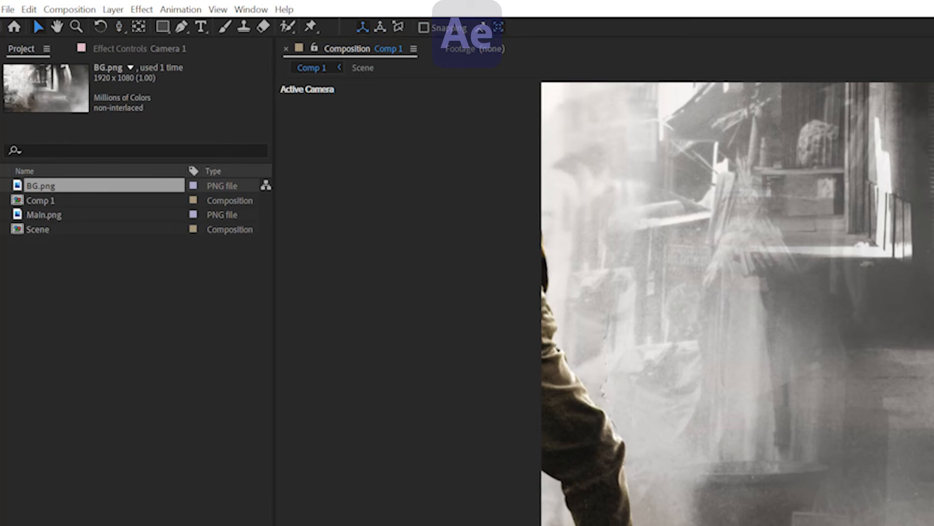
{"action": "left_click", "coordinate": [119, 26]}
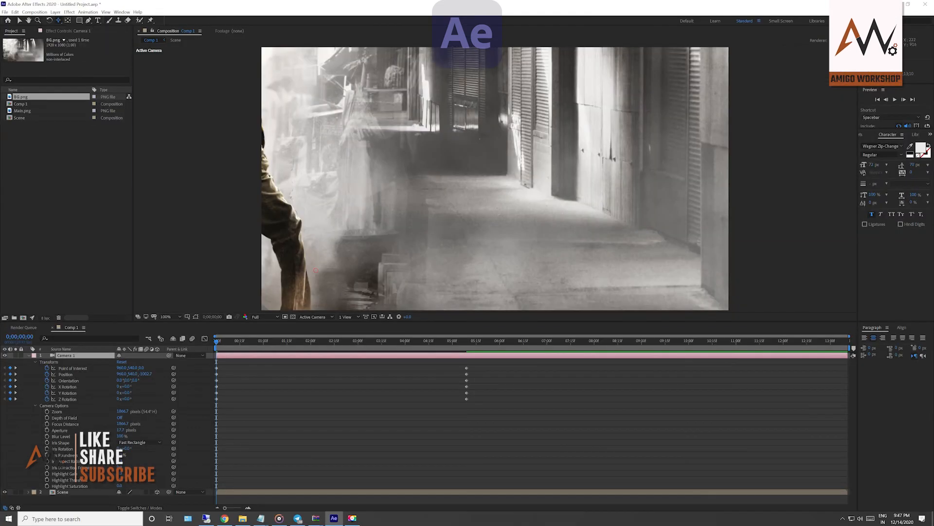
{"action": "left_click_drag", "start_coordinate": [316, 270], "coordinate": [372, 266]}
{"action": "key", "text": "space"}
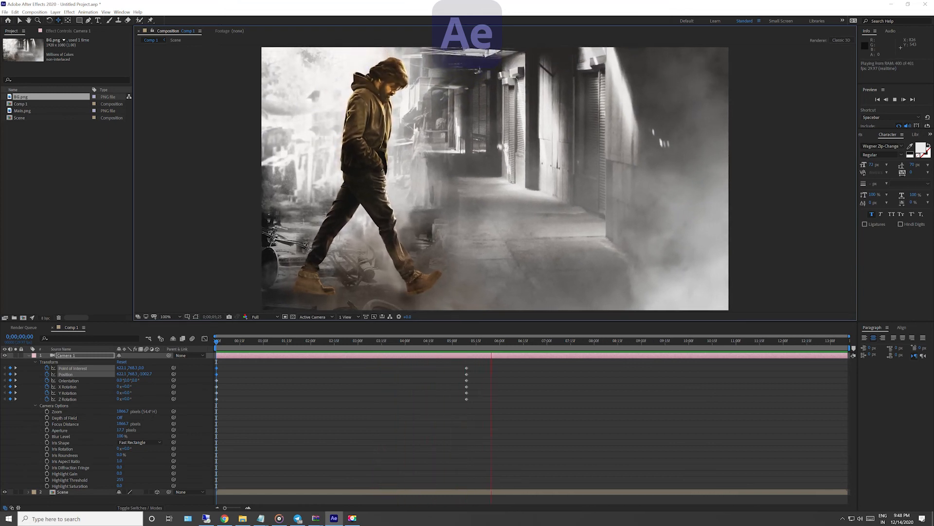
{"action": "key", "text": "space"}
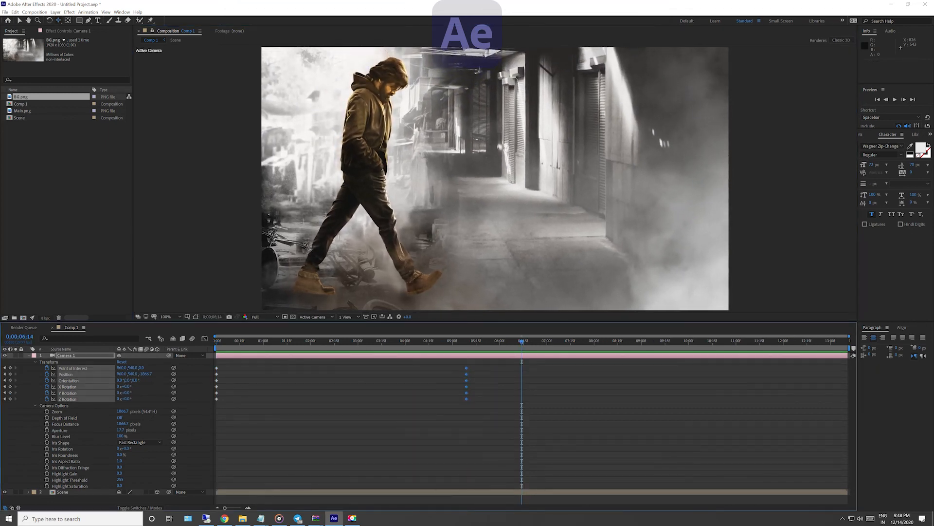
Move Camera 1's ending Transform keyframes earlier, to just before the 04:15f mark, and preview the faster camera move
{"action": "left_click_drag", "start_coordinate": [466, 398], "coordinate": [426, 398]}
{"action": "key", "text": "space"}
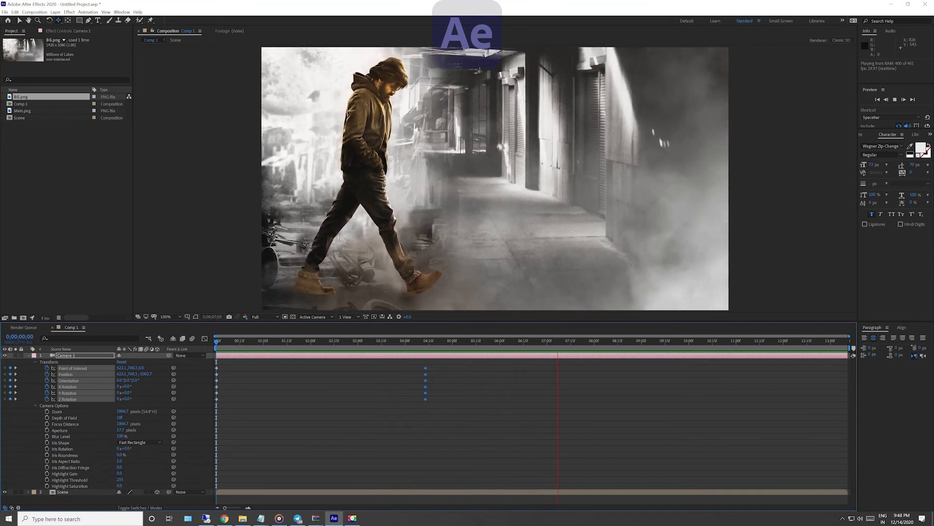
{"action": "key", "text": "space"}
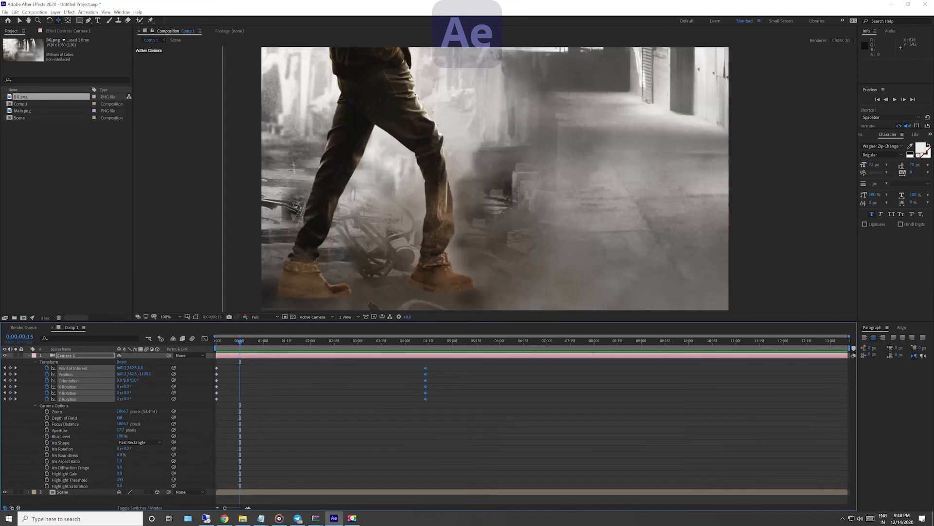
Preview the camera pull-out and collapse Camera 1's properties
{"action": "key", "text": "space"}
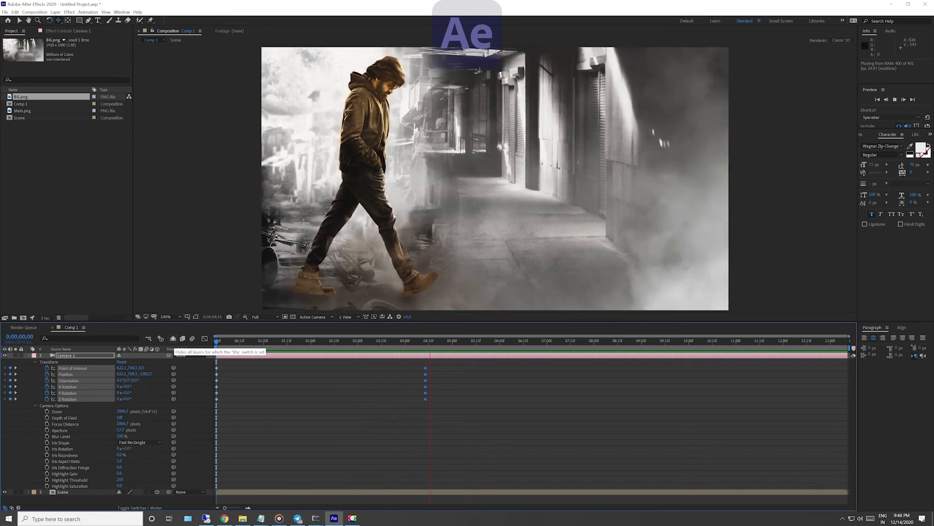
{"action": "key", "text": "space"}
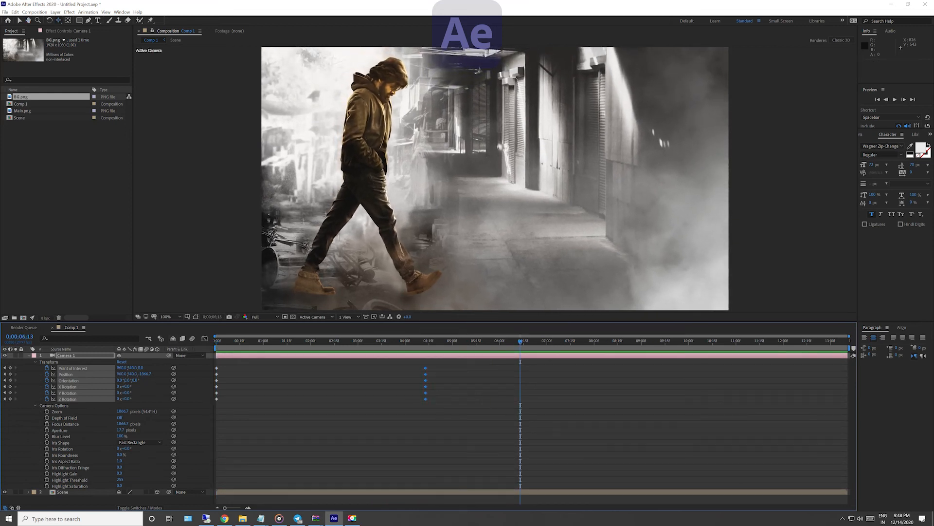
{"action": "left_click", "coordinate": [28, 355]}
{"action": "left_click", "coordinate": [91, 405]}
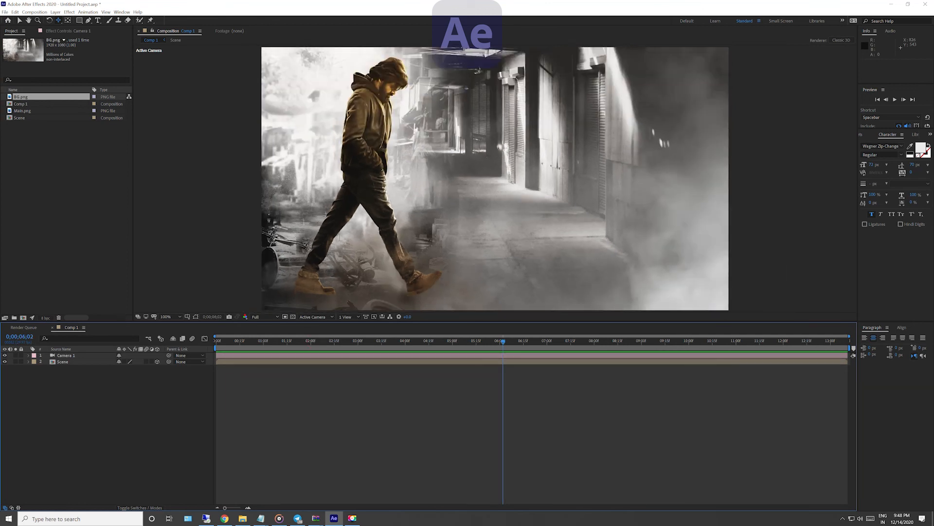
Save the project as AE.aep in the VakeelSaab folder and play the full animation
{"action": "key", "text": "ctrl+s"}
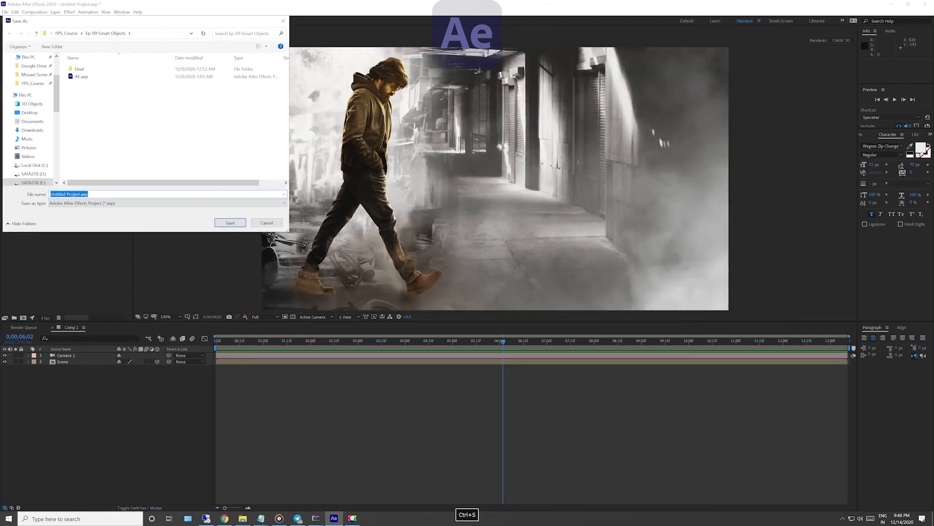
{"action": "left_click", "coordinate": [66, 34]}
{"action": "left_click", "coordinate": [63, 34]}
{"action": "double_click", "coordinate": [85, 151]}
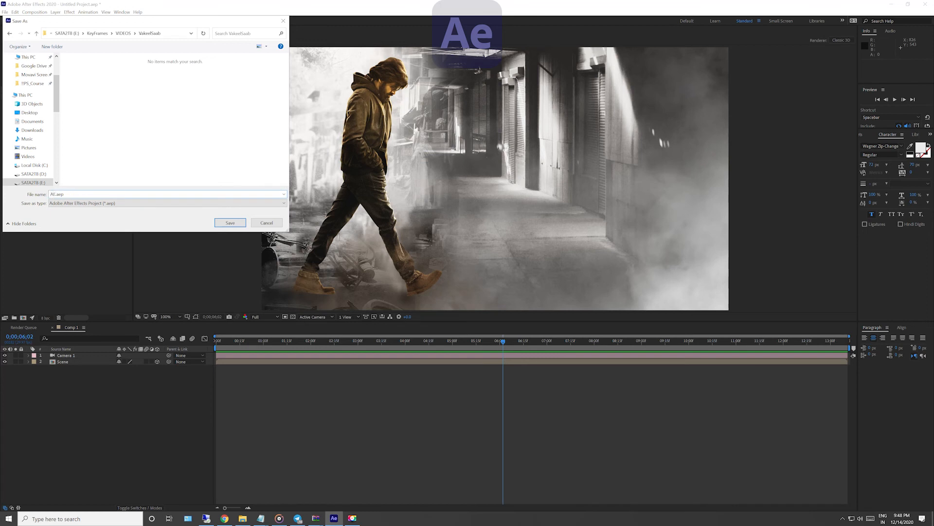
{"action": "key", "text": "Return"}
{"action": "key", "text": "space"}
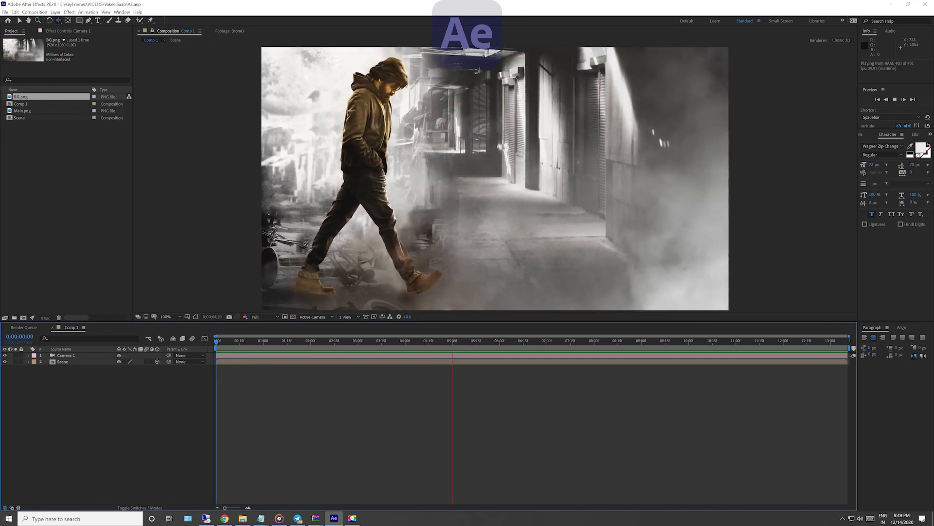
{"action": "key", "text": "space"}
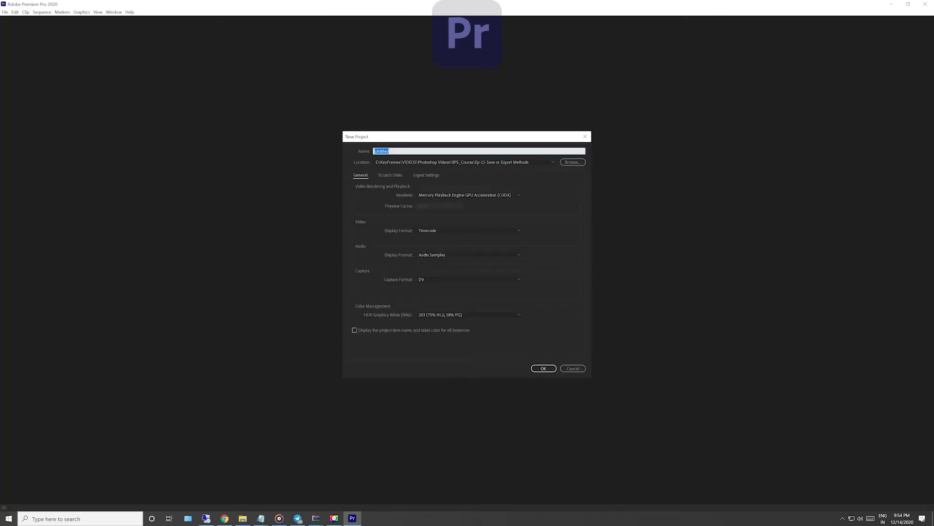
Create a new Premiere Pro project named Vakeel Saab and a sequence with the same name
{"action": "type", "text": "b"}
{"action": "key", "text": "Return"}
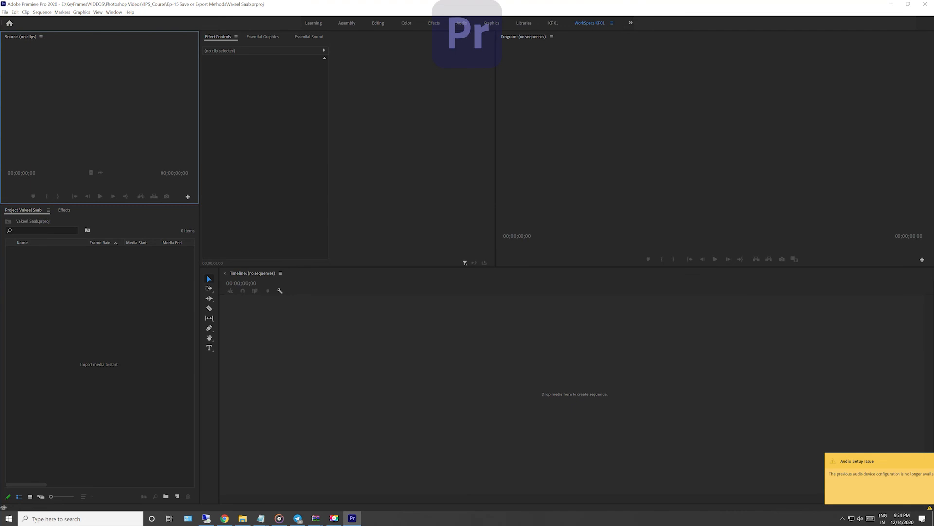
{"action": "key", "text": "ctrl+n"}
{"action": "type", "text": "Vakeel S"}
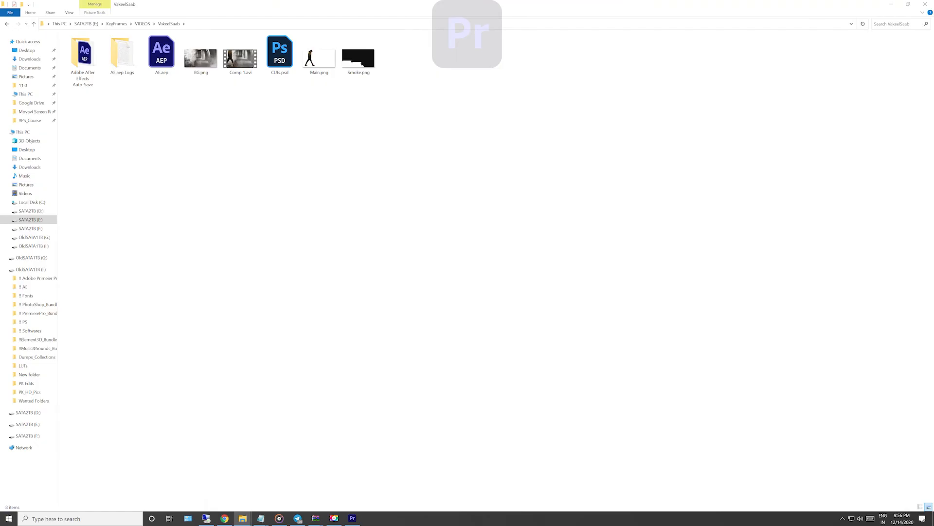
Import Comp 1.avi and the footagecrate dusty-shockwave and smokey-atmosphere clips from their folders into the Premiere Pro project
{"action": "left_click", "coordinate": [241, 57]}
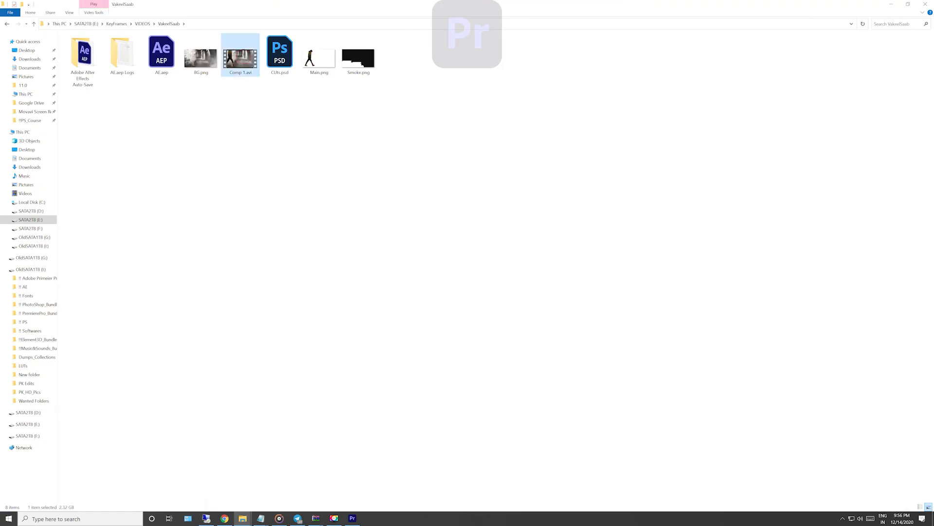
{"action": "left_click_drag", "start_coordinate": [259, 141], "coordinate": [98, 341]}
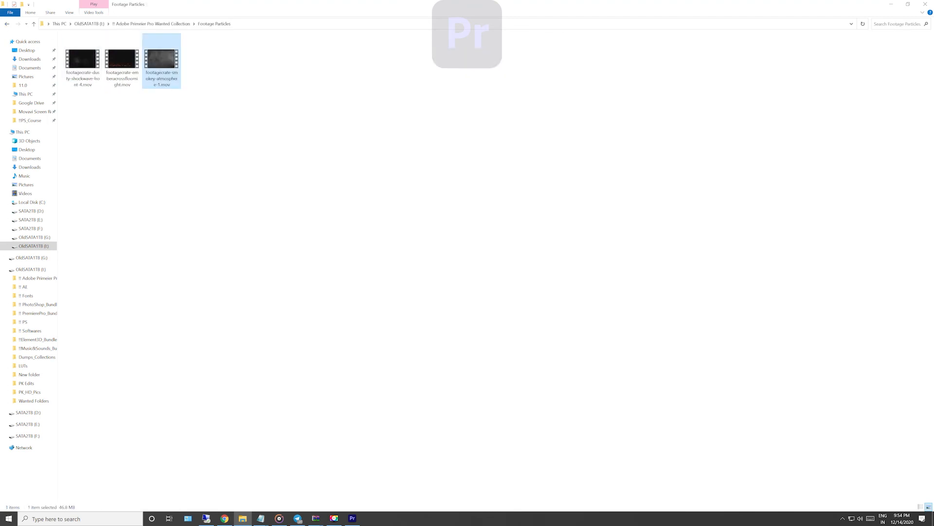
{"action": "left_click", "coordinate": [83, 59], "text": "ctrl"}
{"action": "left_click_drag", "start_coordinate": [83, 58], "coordinate": [86, 335]}
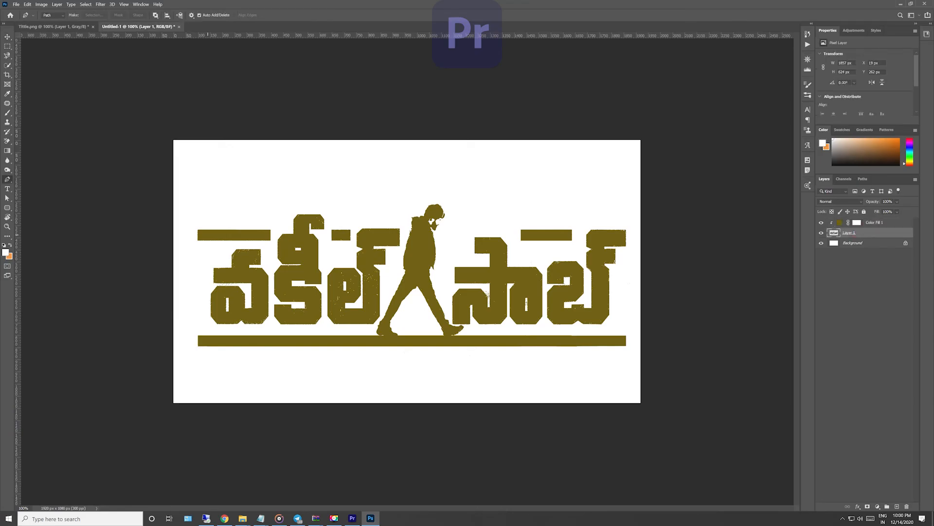
In Photoshop, trace a Pen path around the first Telugu title word, before the walking figure
{"action": "left_click", "coordinate": [203, 263]}
{"action": "left_click", "coordinate": [201, 305]}
{"action": "left_click", "coordinate": [204, 328]}
{"action": "left_click", "coordinate": [214, 331]}
{"action": "left_click", "coordinate": [371, 329]}
{"action": "left_click", "coordinate": [377, 322]}
{"action": "left_click", "coordinate": [384, 312]}
{"action": "left_click", "coordinate": [390, 263]}
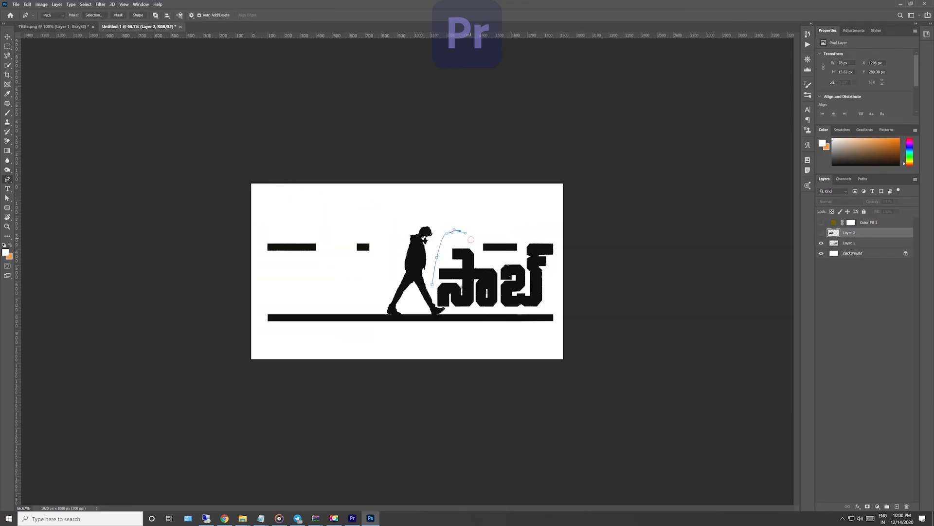
Trace the title word after the walking figure closely and paste it onto its own layer
{"action": "key", "text": "ctrl+plus"}
{"action": "key", "text": "ctrl+plus"}
{"action": "key", "text": "ctrl+plus"}
{"action": "key", "text": "ctrl+plus"}
{"action": "key", "text": "ctrl+v"}
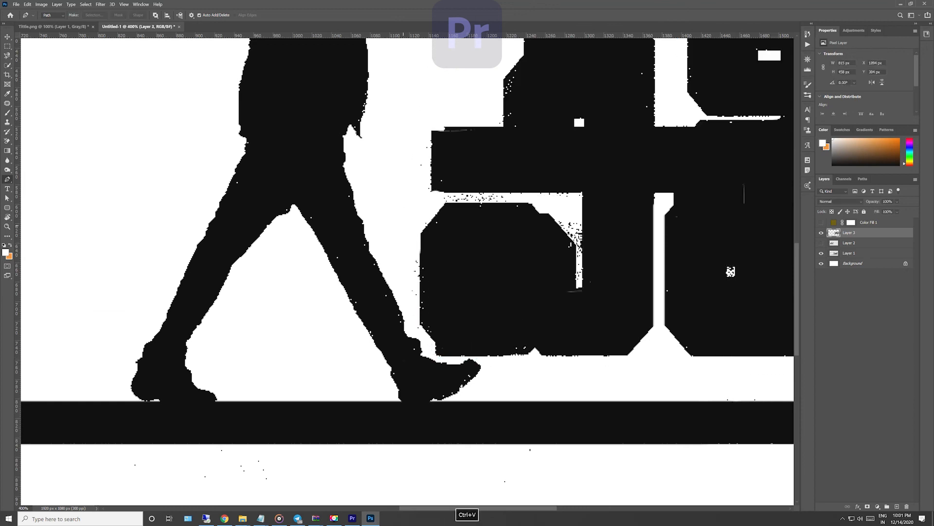
{"action": "key", "text": "ctrl+0"}
{"action": "key", "text": "shift+Right"}
{"action": "key", "text": "shift+Right"}
{"action": "key", "text": "shift+Right"}
{"action": "key", "text": "shift+Right"}
{"action": "key", "text": "shift+Right"}
{"action": "key", "text": "shift+Right"}
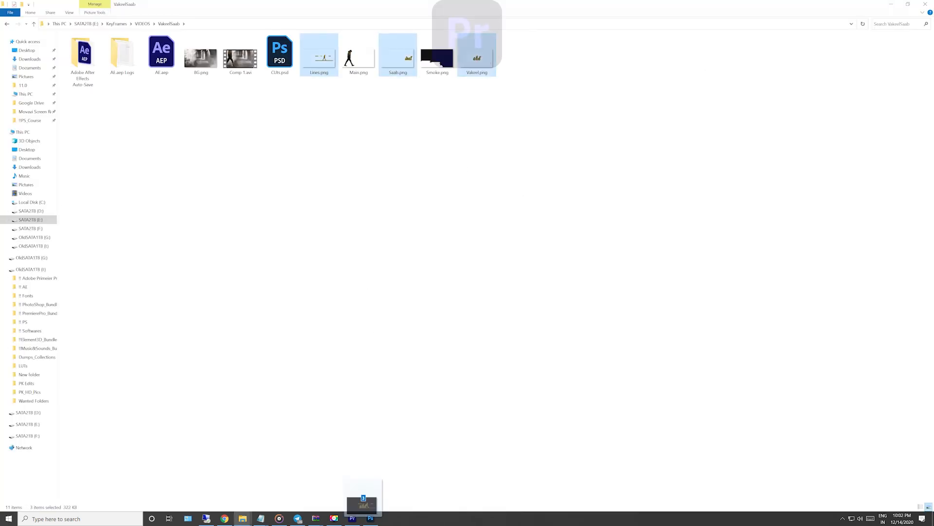
Bring Lines.png, Saab.png and Vakeel.png into Premiere Pro and apply Drop Shadow to the Vakeel.png clip
{"action": "left_click", "coordinate": [353, 517]}
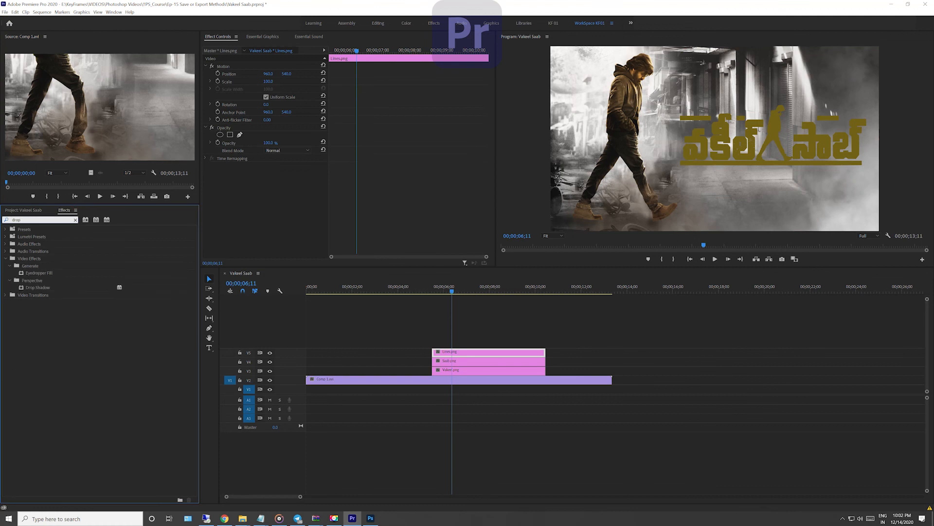
{"action": "left_click_drag", "start_coordinate": [38, 287], "coordinate": [486, 370]}
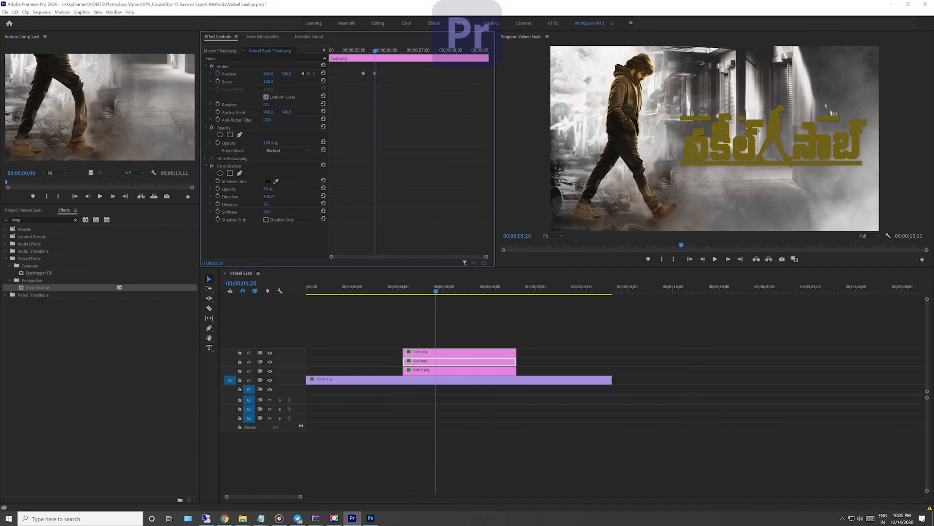
Add a Position keyframe to the Vakeel.png clip two frames after its previous keyframe and save the project
{"action": "left_click", "coordinate": [460, 370]}
{"action": "left_click", "coordinate": [303, 73]}
{"action": "key", "text": "Right"}
{"action": "key", "text": "Right"}
{"action": "left_click", "coordinate": [308, 73]}
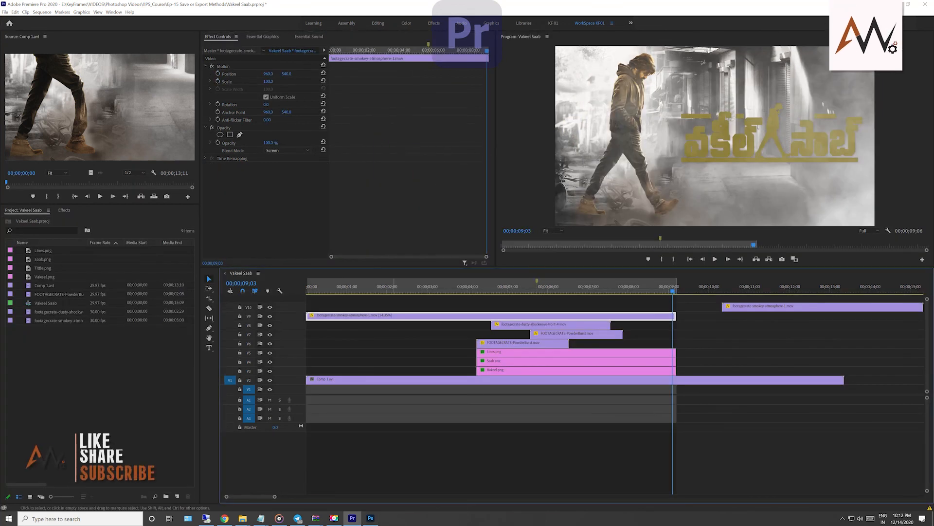
{"action": "key", "text": "ctrl+s"}
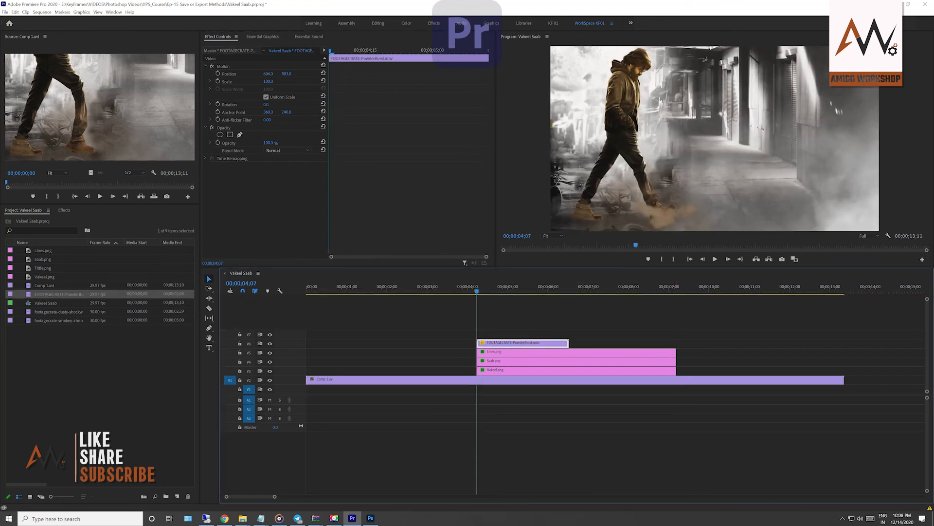
Move the first Opacity keyframe of the dusty-shockwave clip to 00;00;05;19 and preview the title reveal
{"action": "key", "text": "space"}
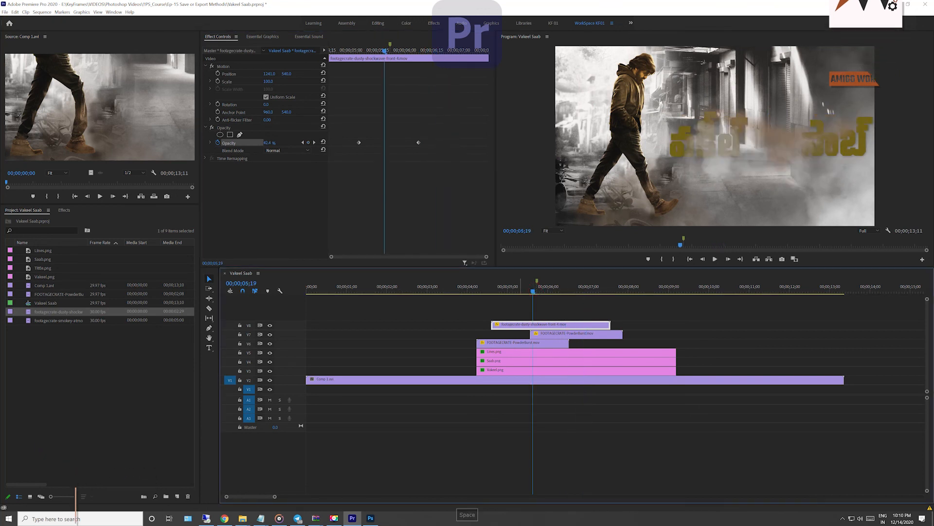
{"action": "left_click_drag", "start_coordinate": [375, 142], "coordinate": [389, 142]}
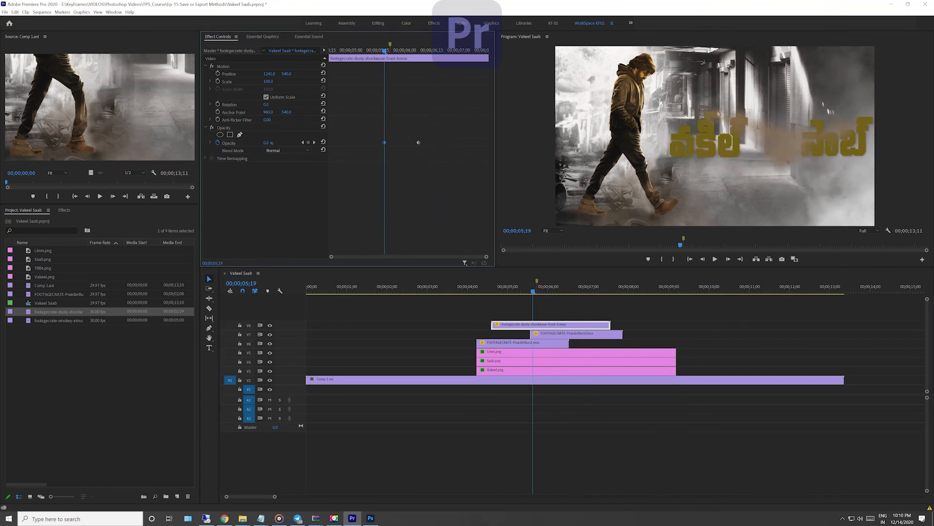
{"action": "key", "text": "space"}
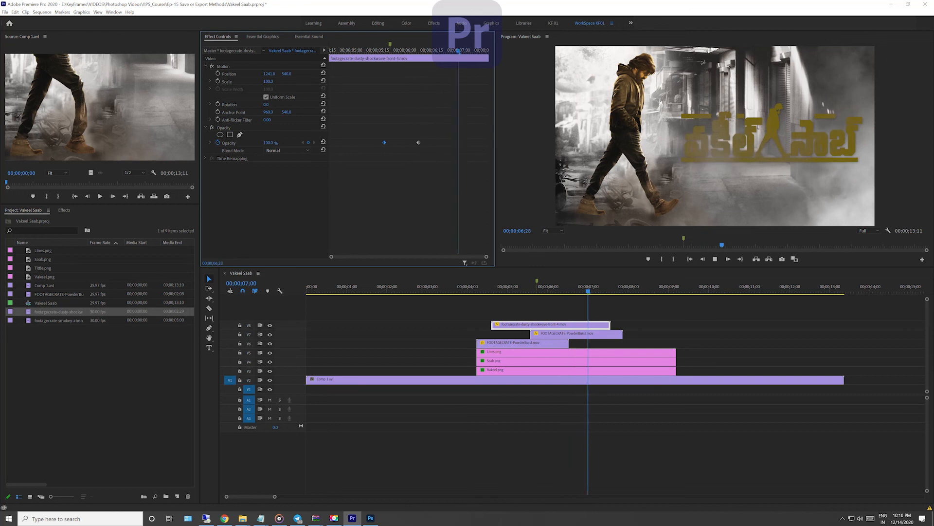
{"action": "key", "text": "space"}
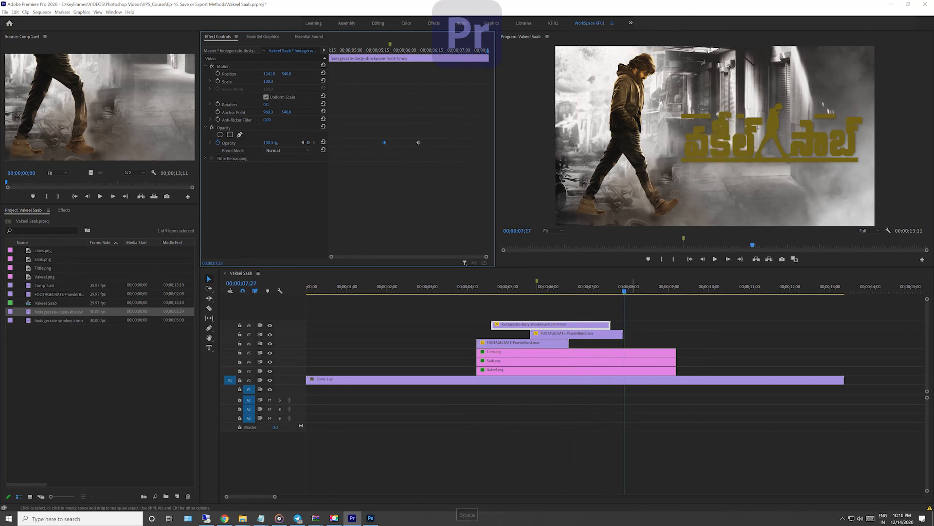
{"action": "left_click", "coordinate": [466, 287]}
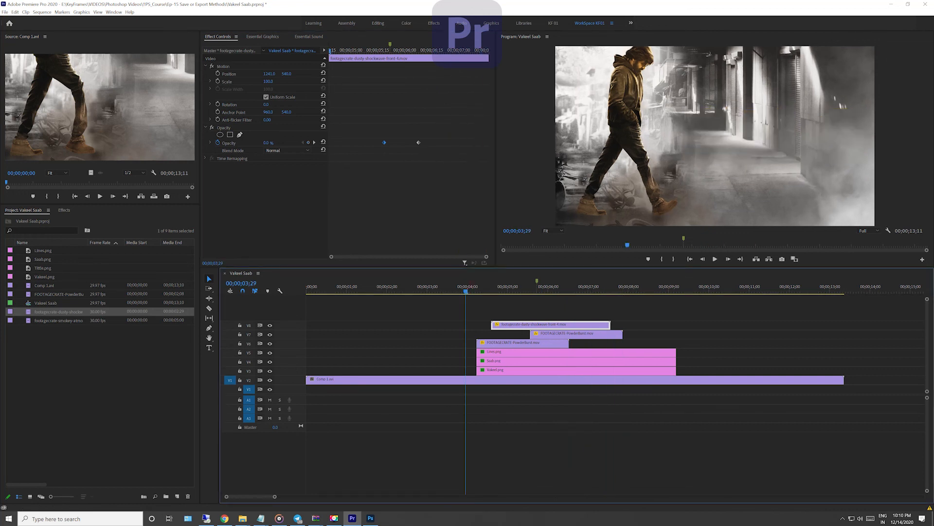